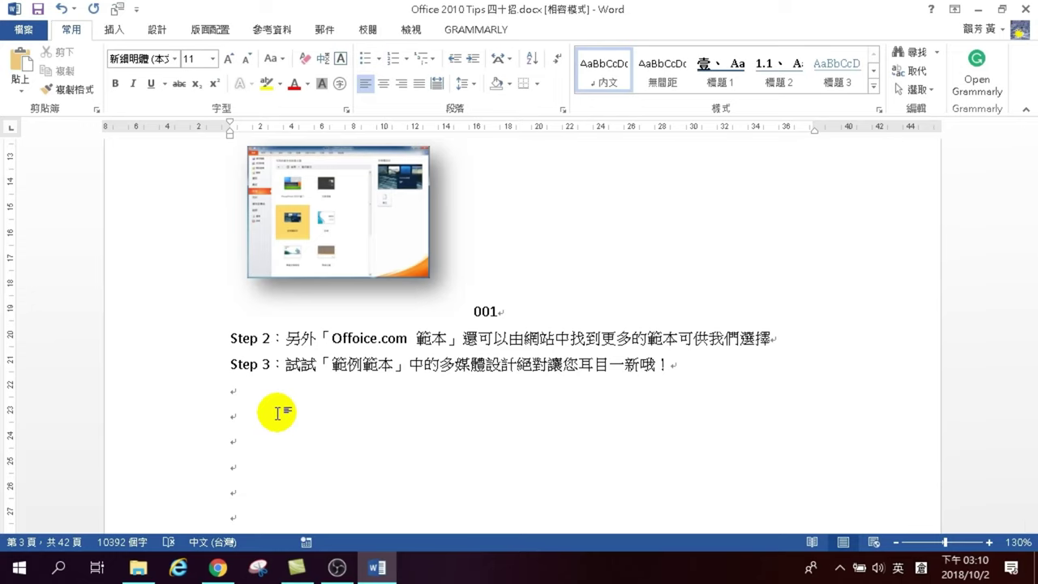
- Type 編號 on the empty line below Step 3 and turn on formatting marks
{"action": "left_click", "coordinate": [277, 414]}
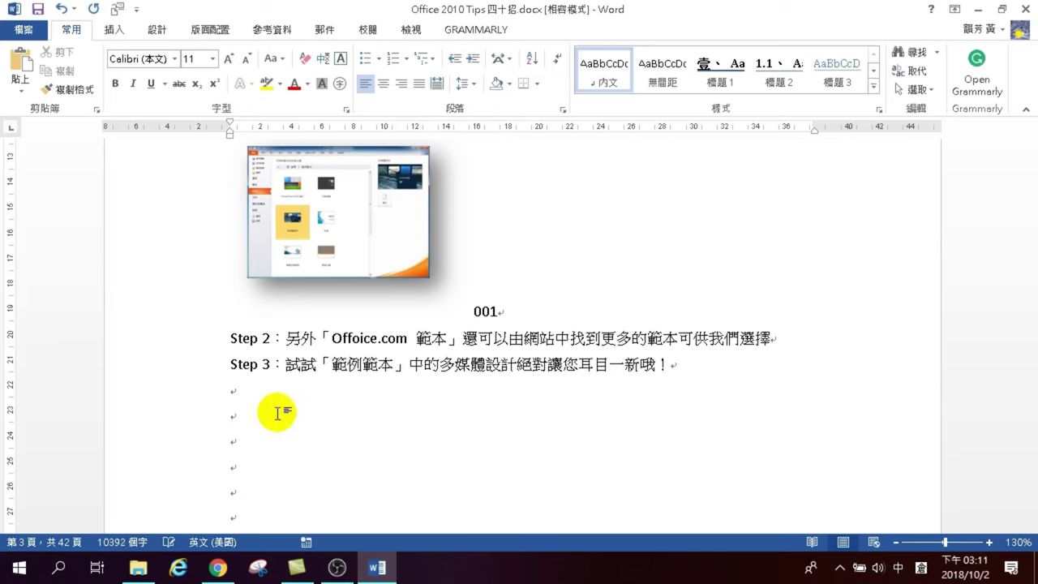
{"action": "key", "text": "shift"}
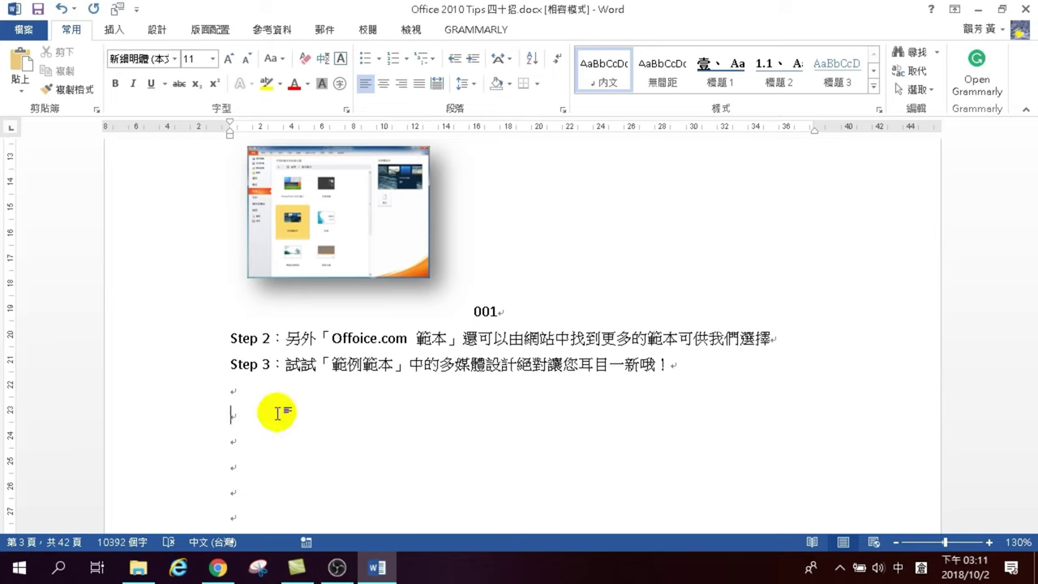
{"action": "type", "text": "編口戶"}
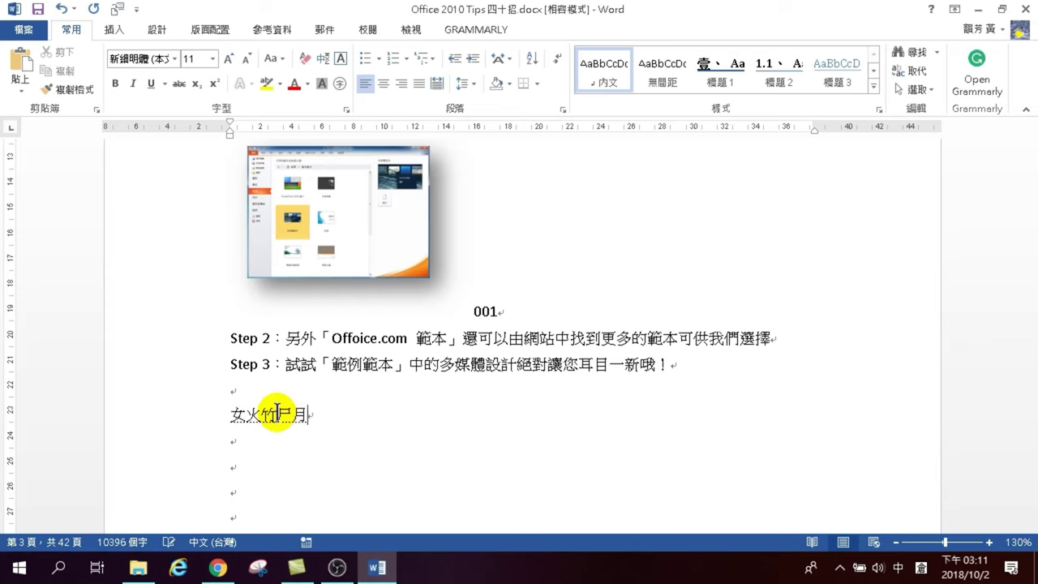
{"action": "key", "text": "Return"}
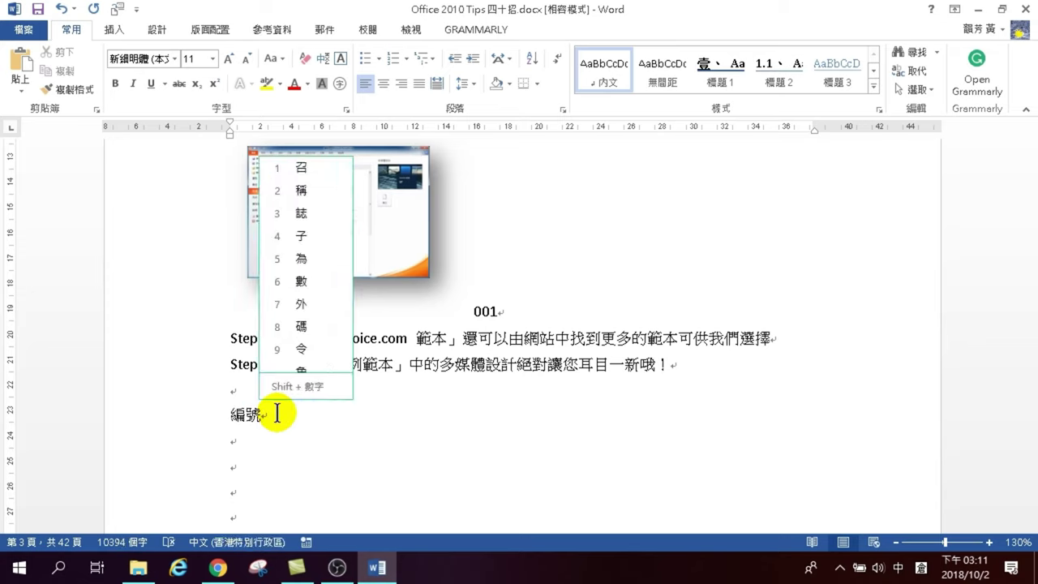
{"action": "key", "text": "shift"}
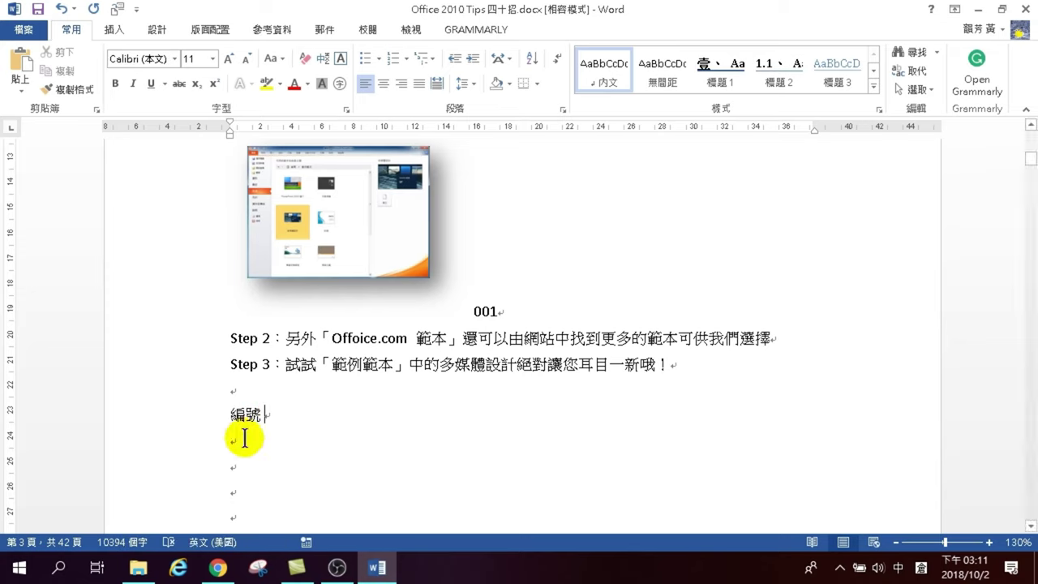
{"action": "left_click", "coordinate": [556, 62]}
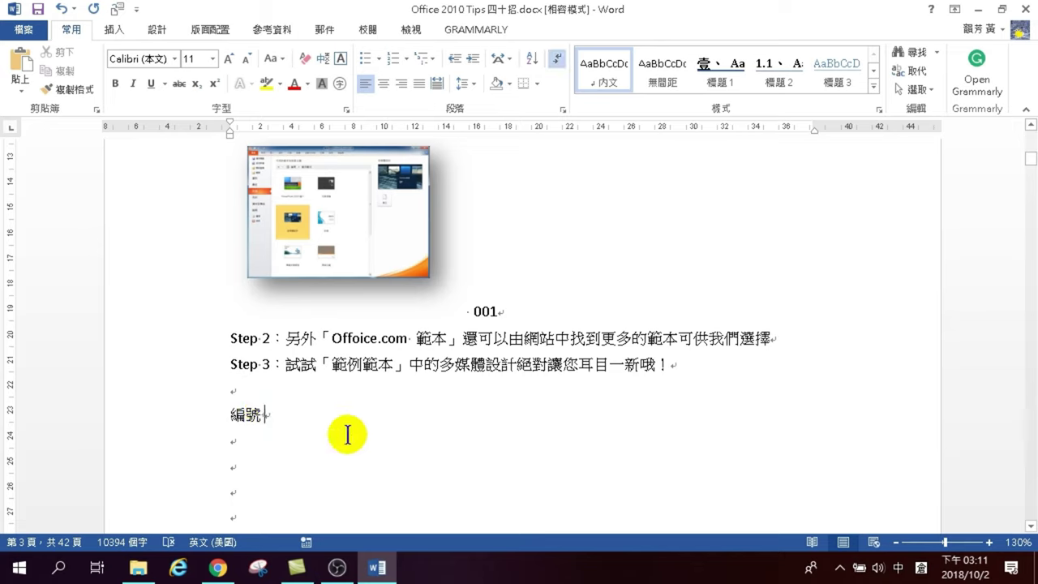
- Zoom in and add 作者 書名 名次 上週名次 after 編號, separated by spaces
{"action": "left_click", "coordinate": [988, 542]}
{"action": "left_click", "coordinate": [989, 542]}
{"action": "left_click", "coordinate": [988, 542]}
{"action": "left_click", "coordinate": [989, 542]}
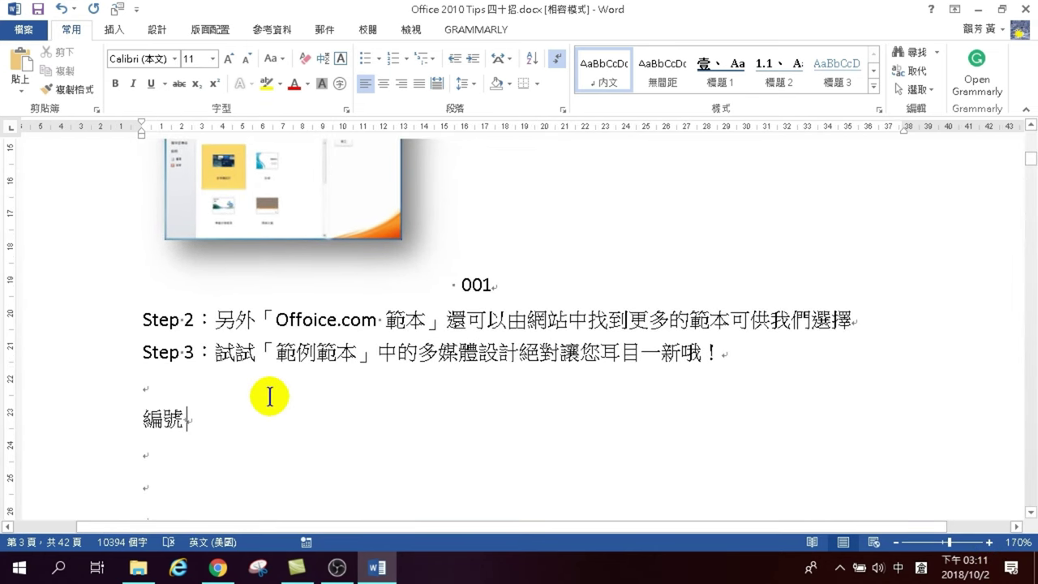
{"action": "type", "text": " 作者"}
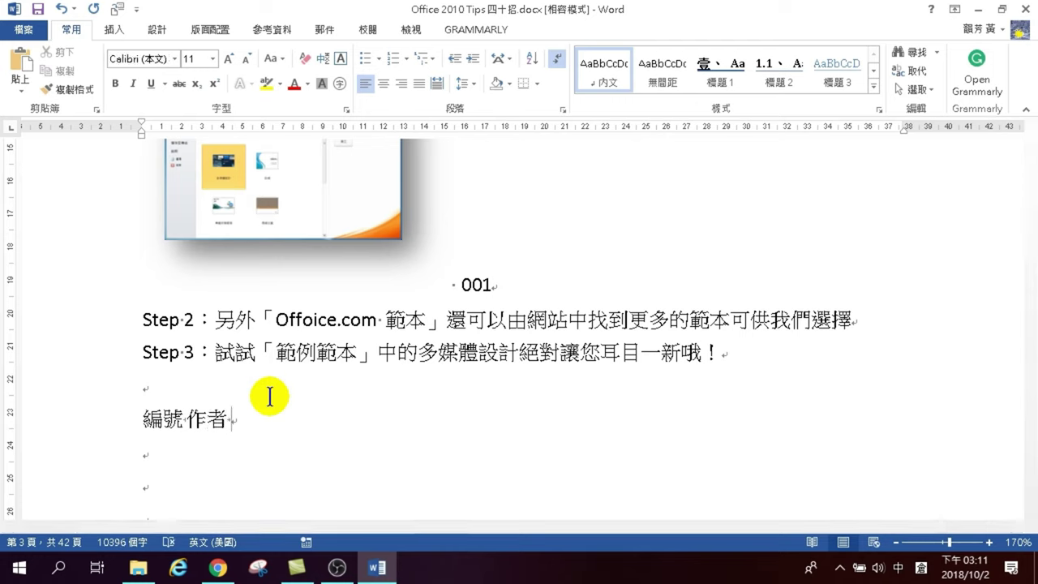
{"action": "type", "text": " 書名 "}
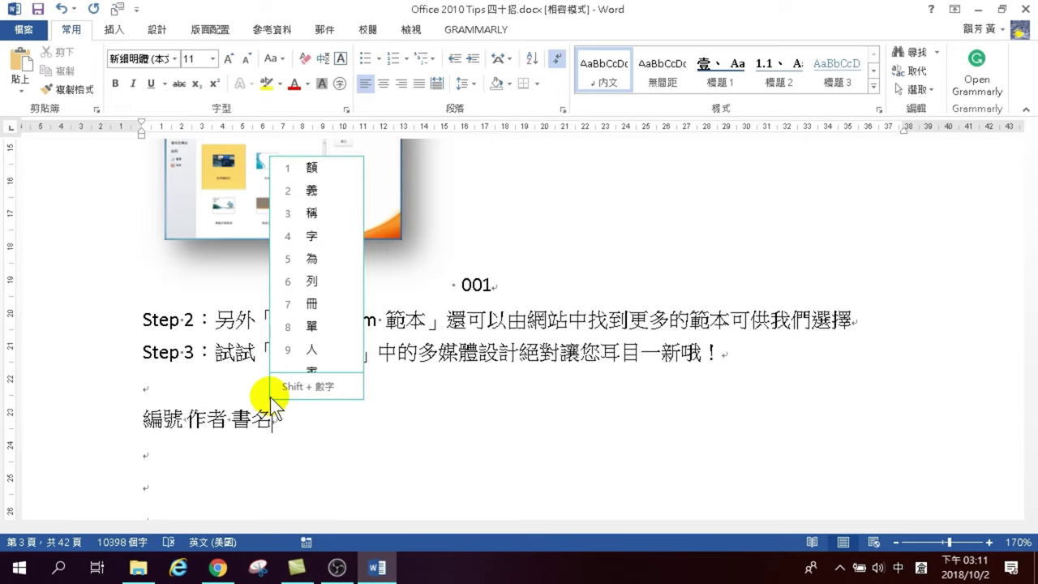
{"action": "type", "text": "名"}
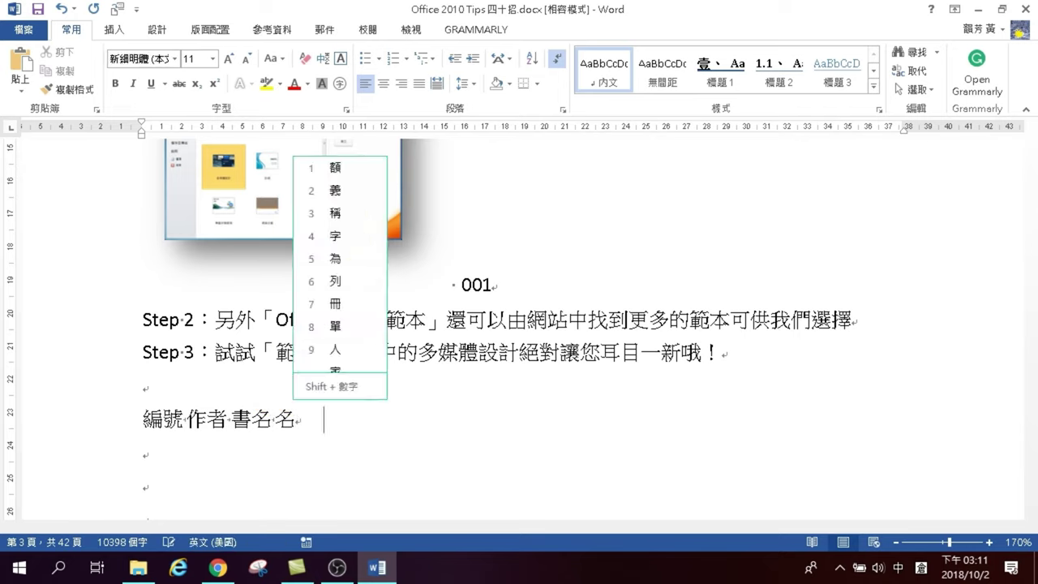
{"action": "type", "text": "次"}
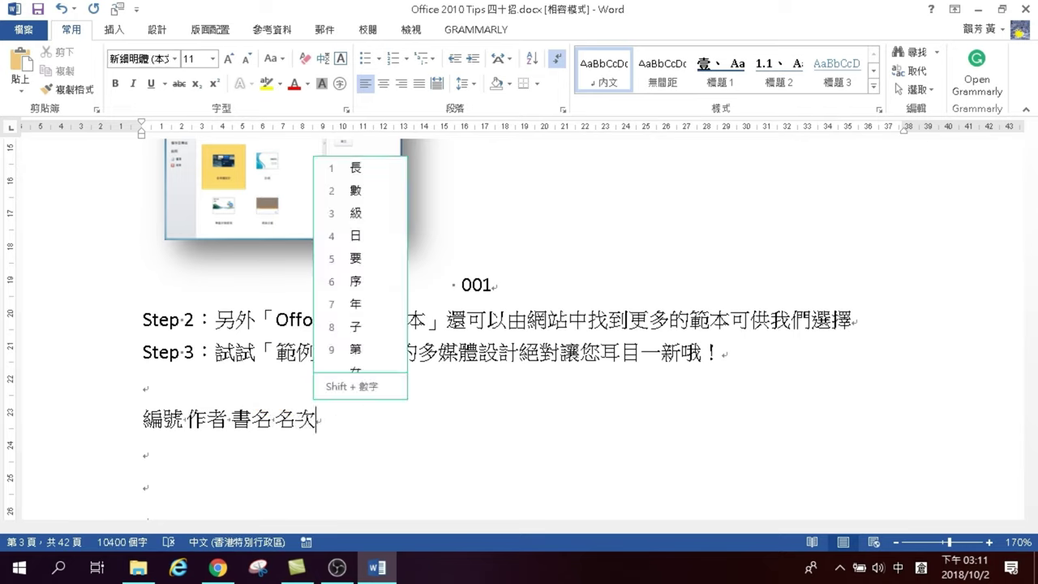
{"action": "key", "text": "alt+shift"}
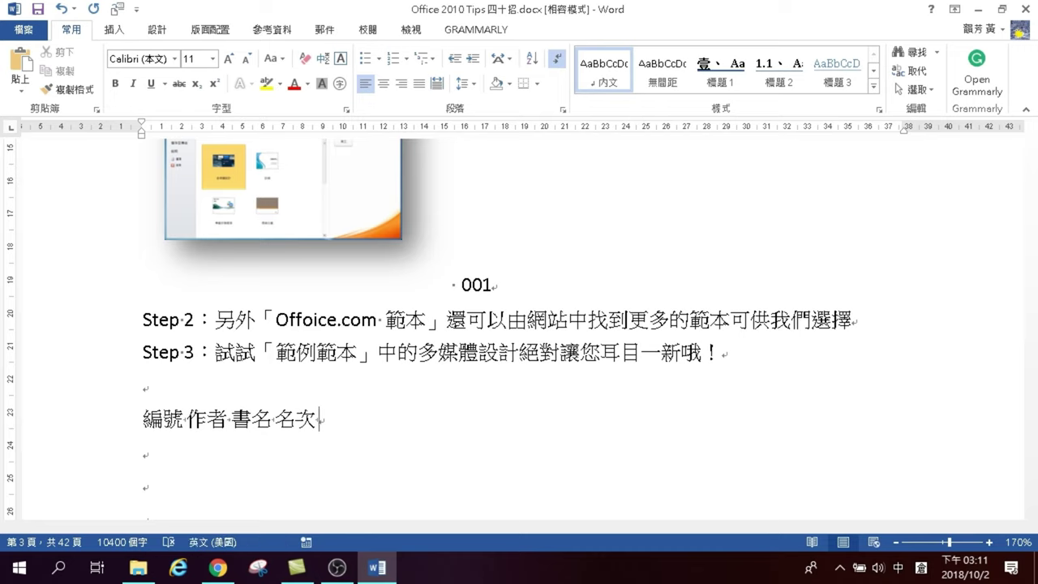
{"action": "key", "text": "alt+shift"}
{"action": "type", "text": "上卜彐"}
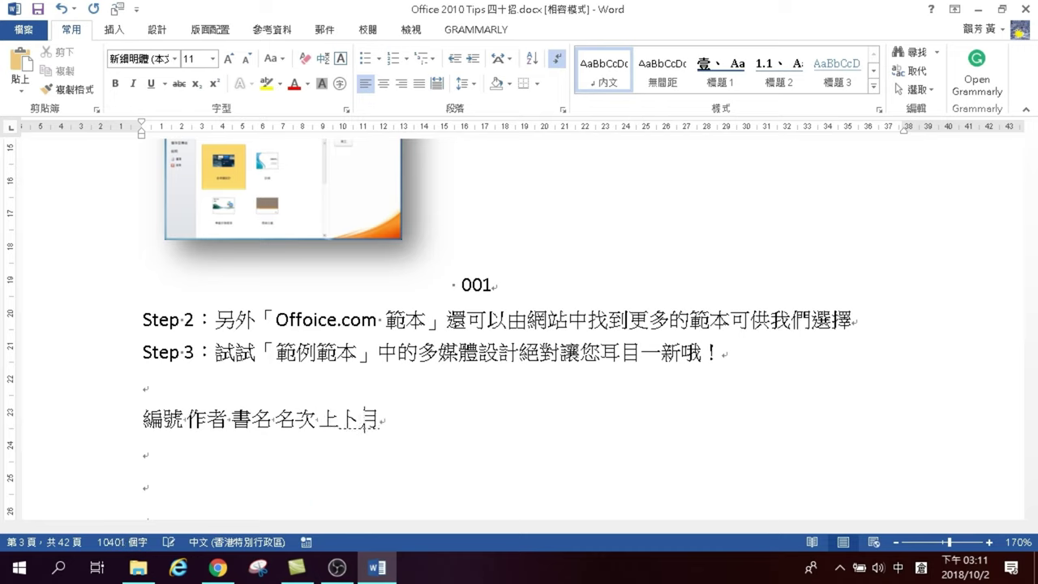
{"action": "type", "text": "土週名戈一弓人"}
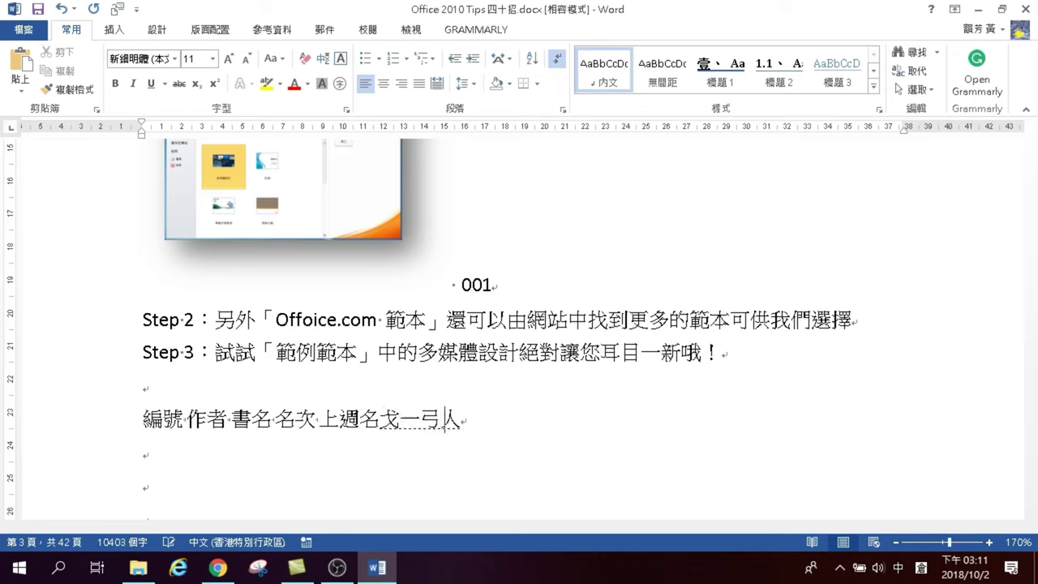
{"action": "key", "text": "space"}
{"action": "key", "text": "Return"}
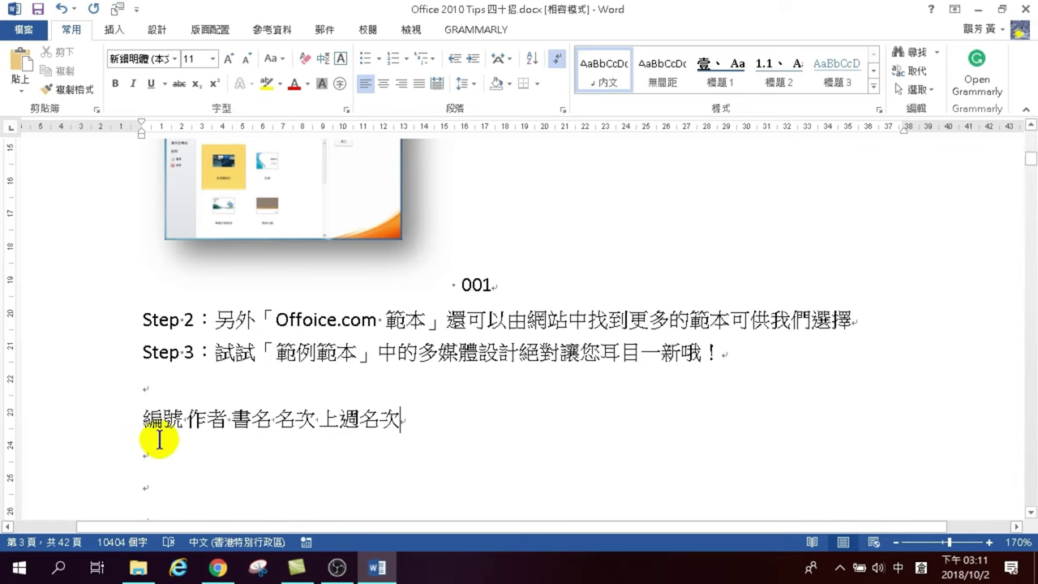
- Replace the heading 作者 with 歌手
{"action": "left_click_drag", "start_coordinate": [188, 419], "coordinate": [229, 419]}
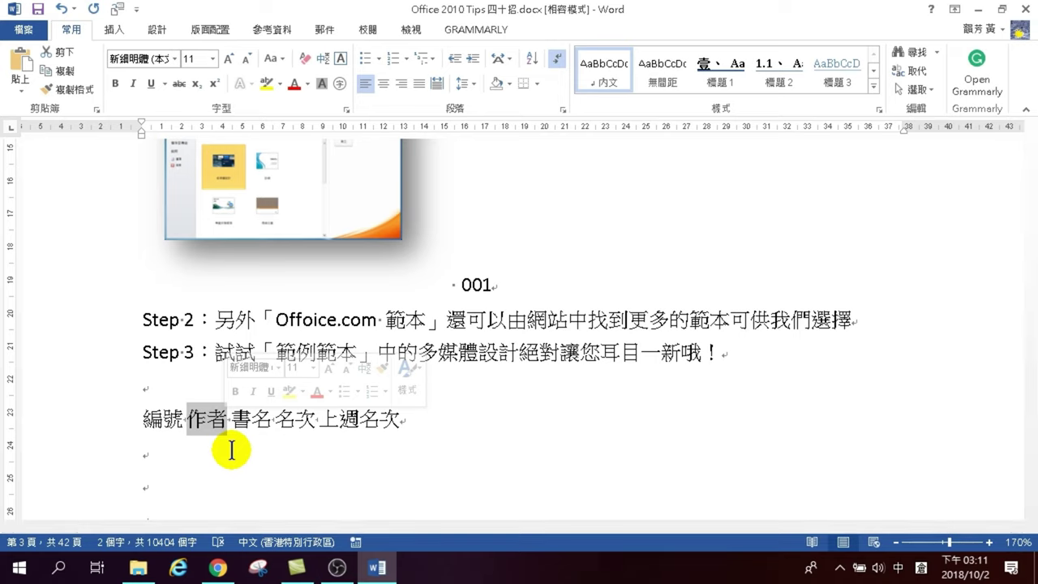
{"action": "type", "text": "歌"}
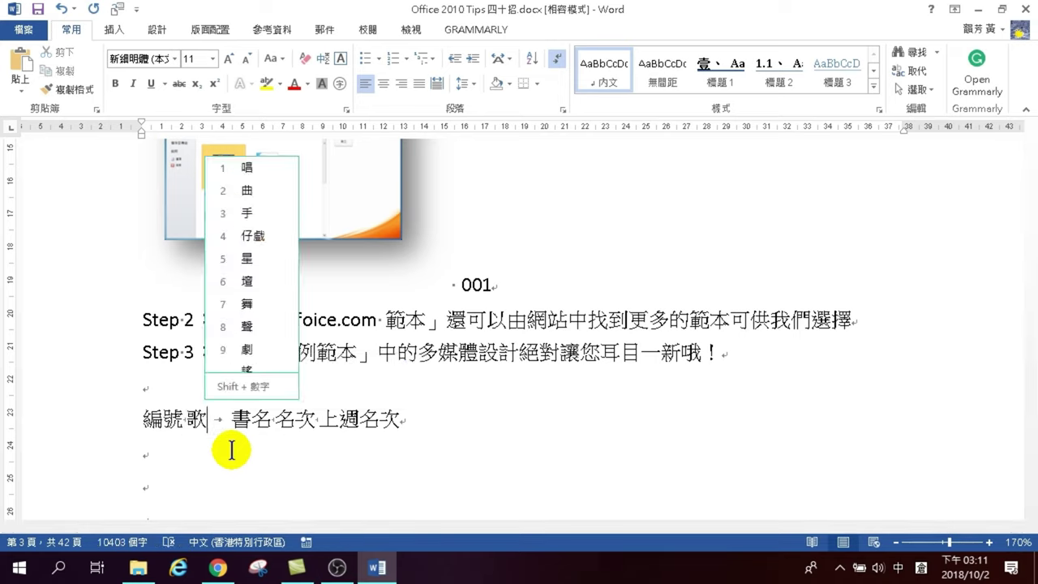
{"action": "type", "text": "手"}
{"action": "key", "text": "Escape"}
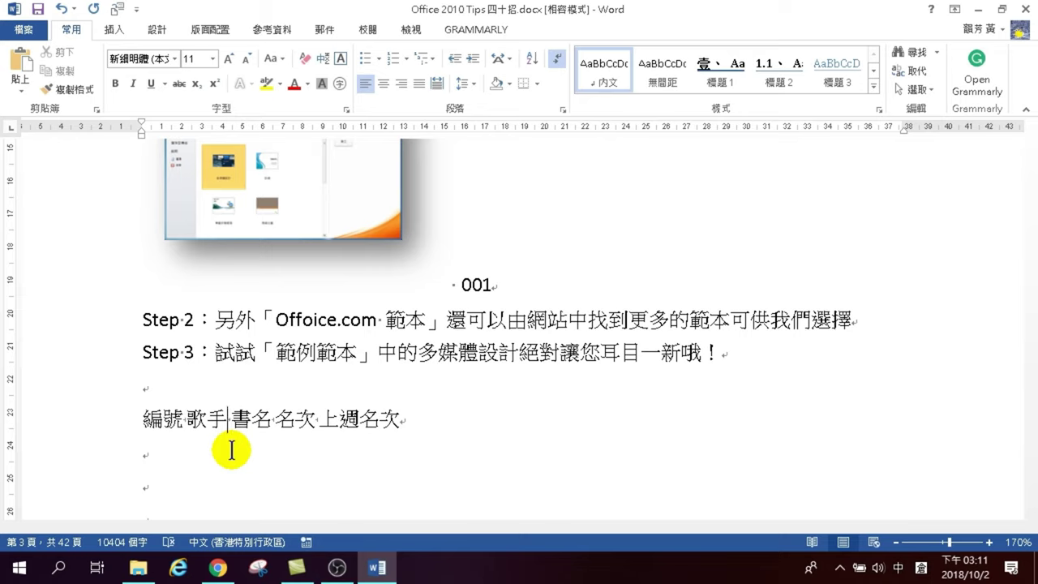
- Replace the heading 書名 with 歌名
{"action": "left_click", "coordinate": [231, 450]}
{"action": "key", "text": "BackSpace"}
{"action": "key", "text": "Tab"}
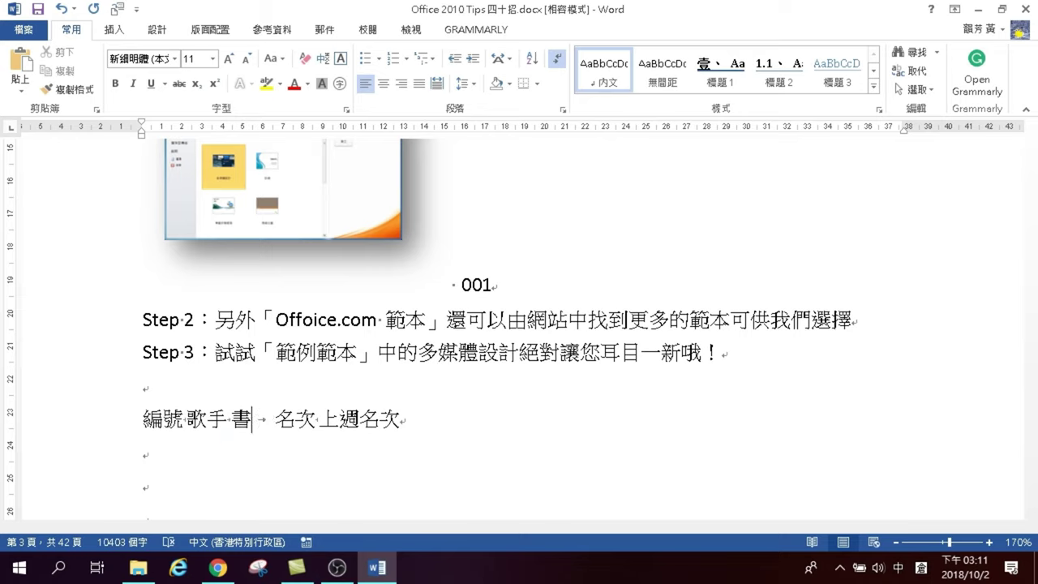
{"action": "key", "text": "BackSpace"}
{"action": "type", "text": "歌"}
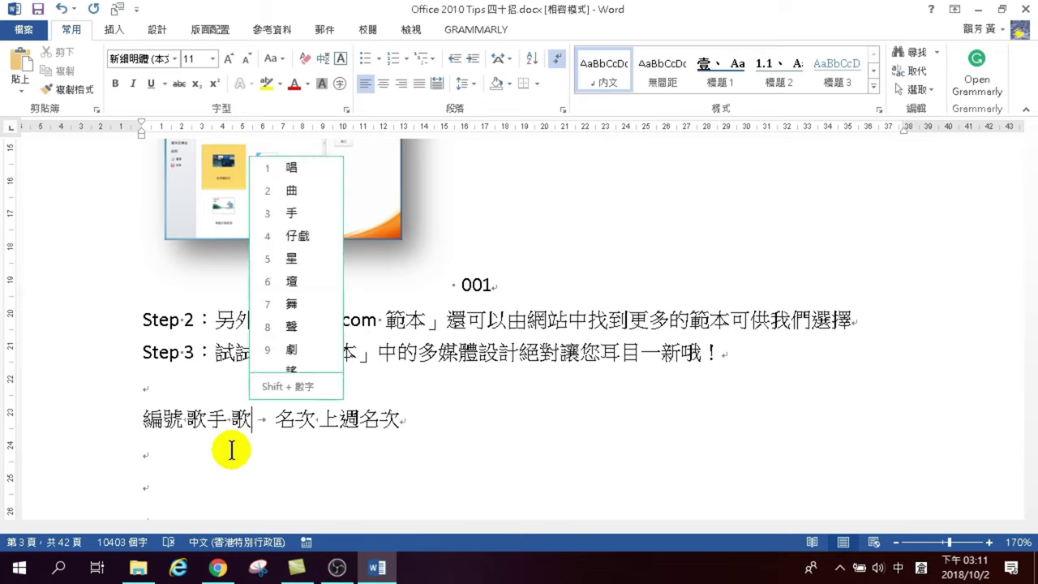
{"action": "type", "text": "nir"}
{"action": "key", "text": "space"}
{"action": "key", "text": "Escape"}
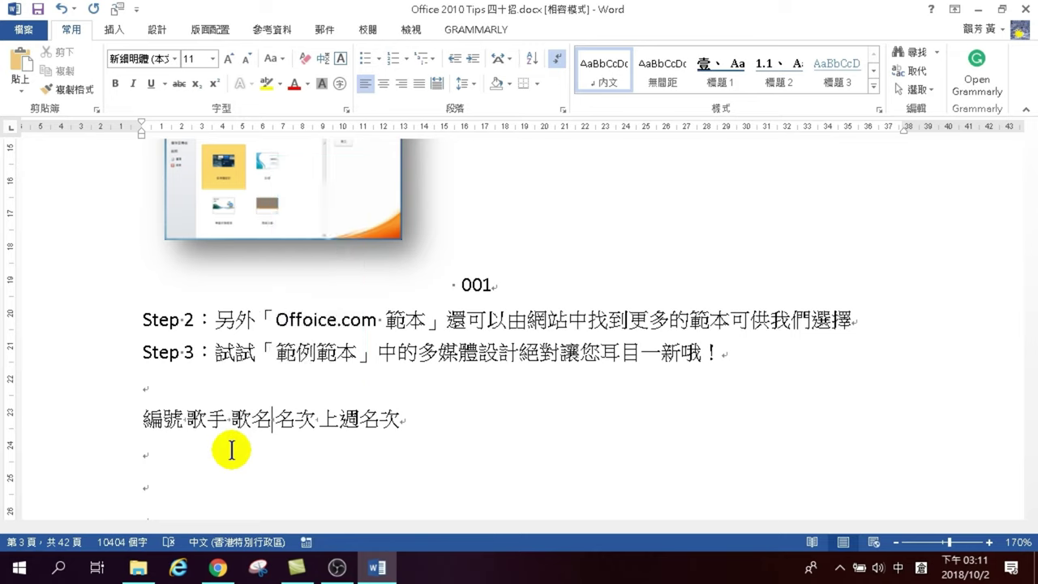
{"action": "left_click", "coordinate": [408, 418]}
- Start row 001 with the singer's name and song 千里之外, tab-separated
{"action": "key", "text": "Down"}
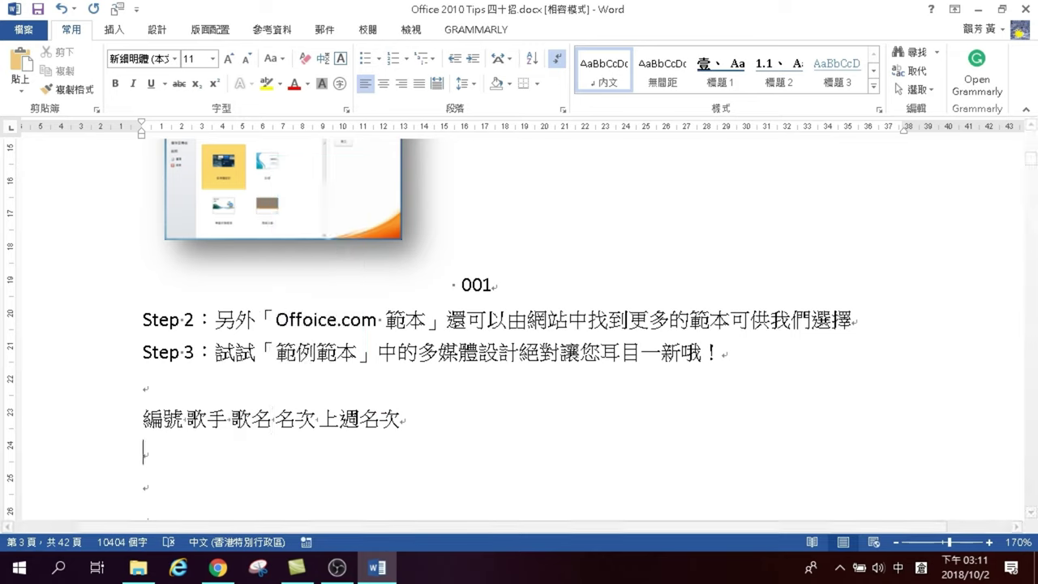
{"action": "type", "text": "00"}
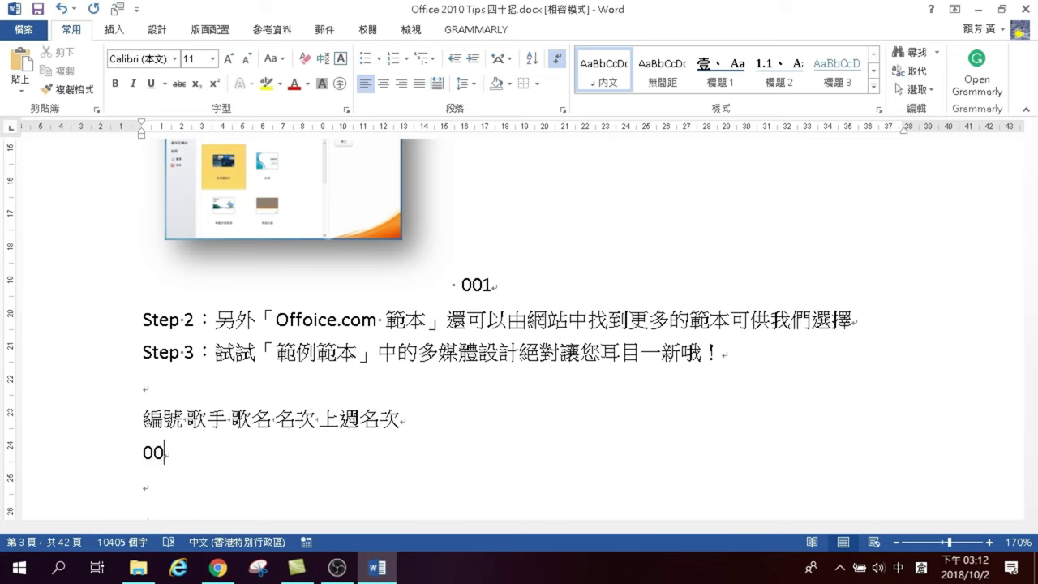
{"action": "type", "text": "1"}
{"action": "key", "text": "Tab"}
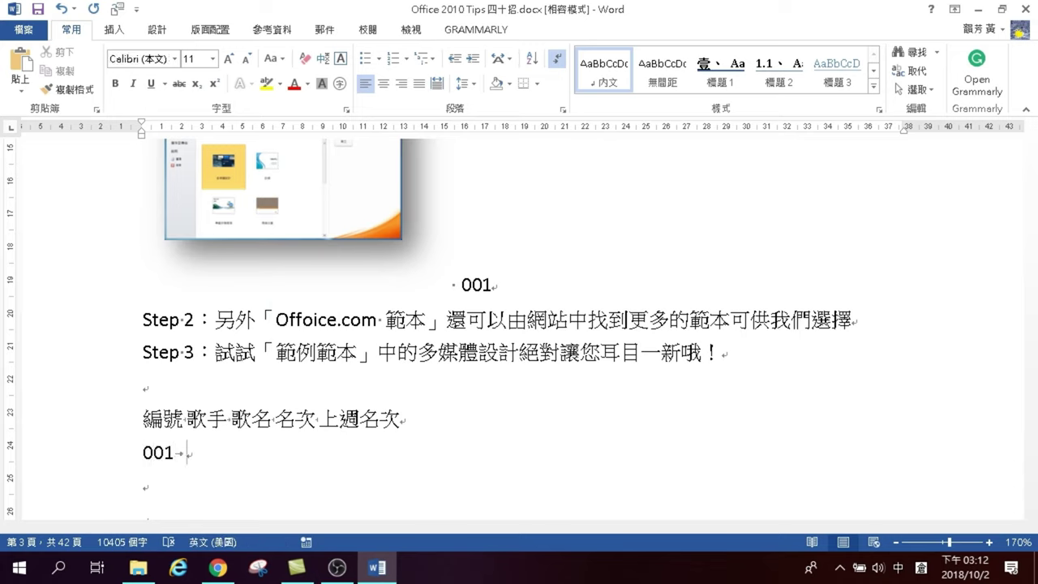
{"action": "type", "text": "ln"}
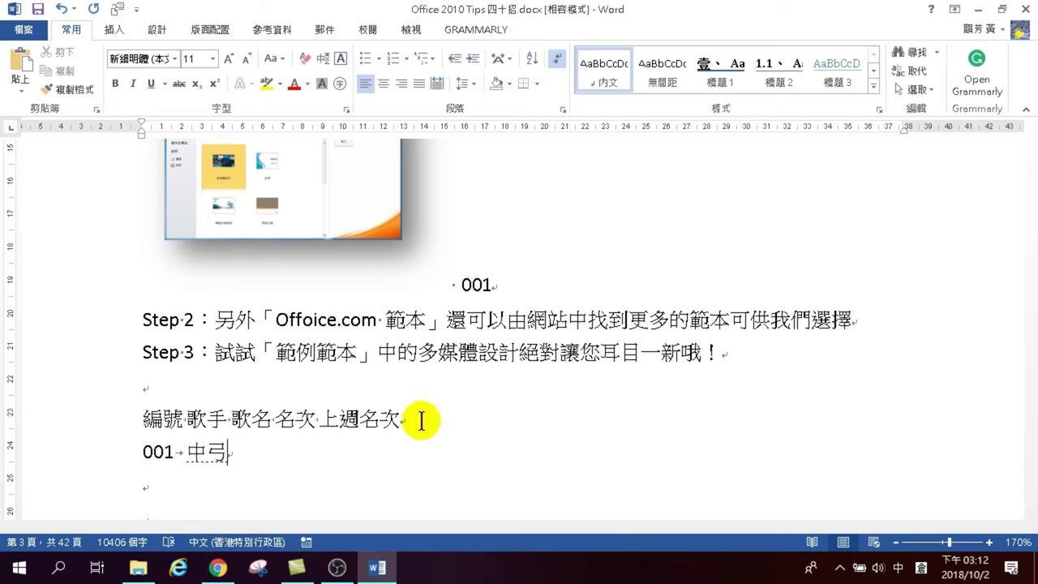
{"action": "type", "text": "buc mgi eqmb"}
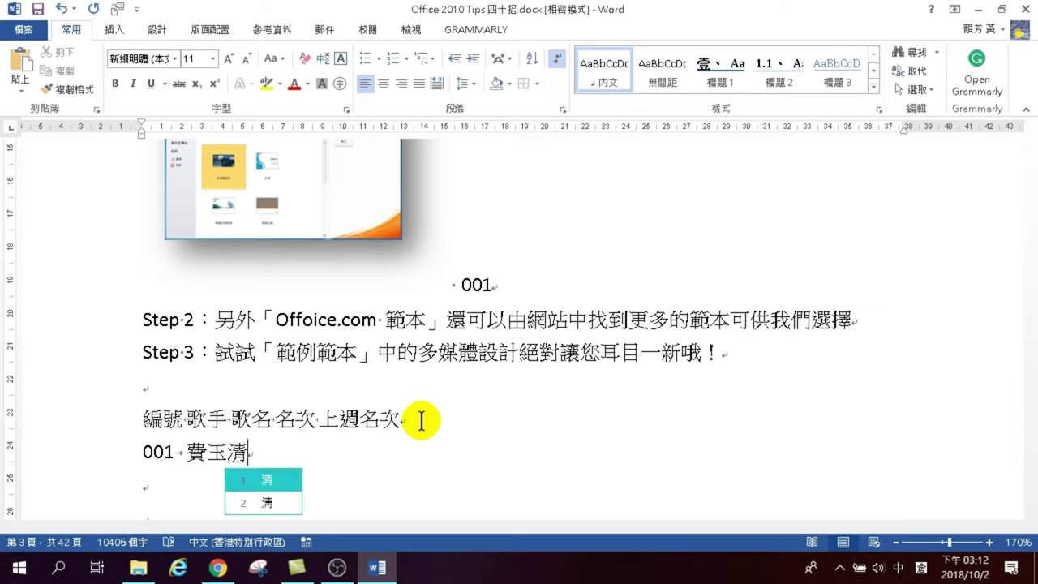
{"action": "key", "text": "space"}
{"action": "key", "text": "Tab"}
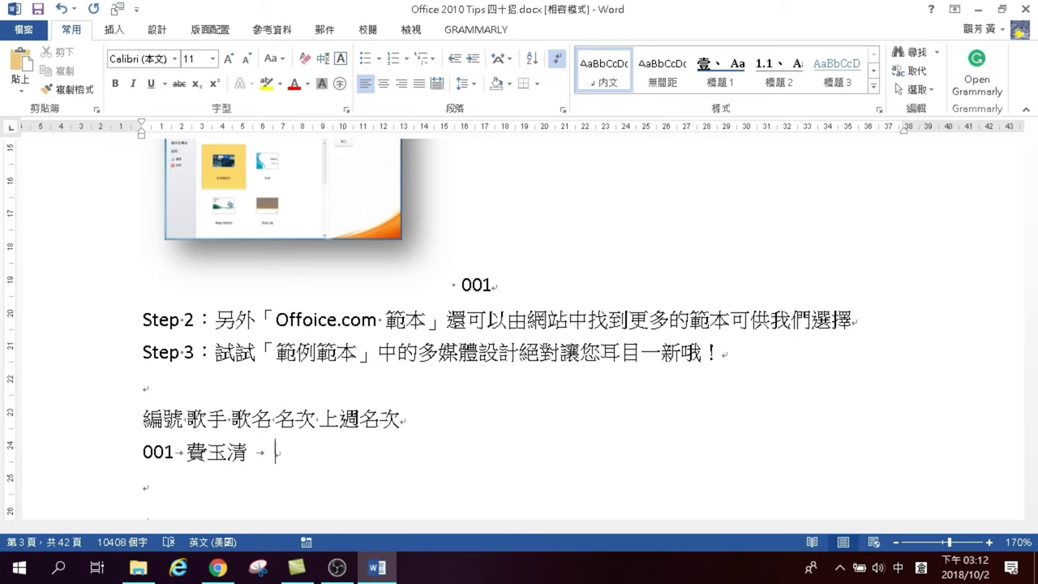
{"action": "type", "text": "anau"}
{"action": "key", "text": "space"}
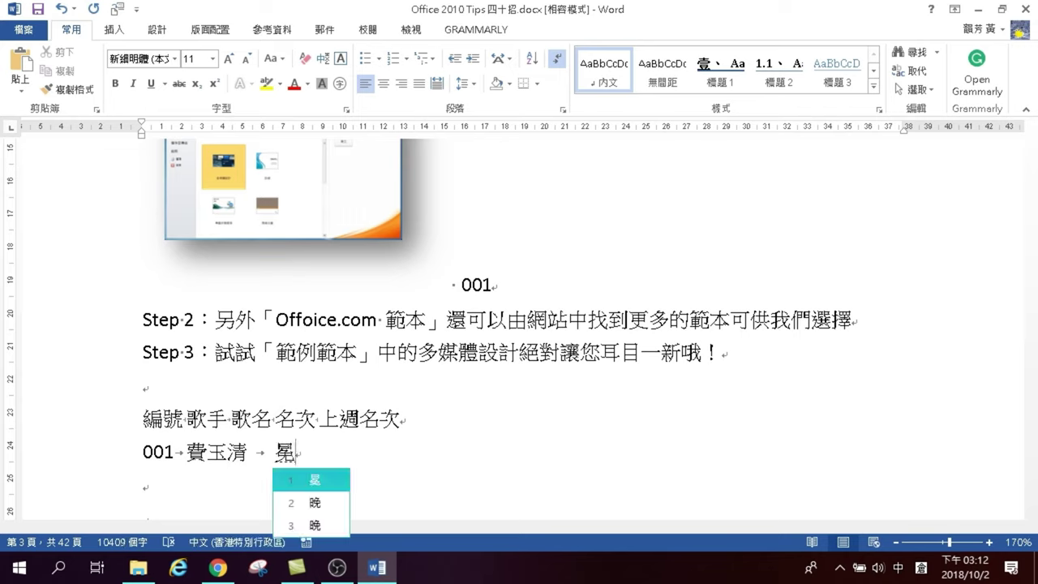
{"action": "key", "text": "3"}
{"action": "key", "text": "Escape"}
{"action": "key", "text": "BackSpace"}
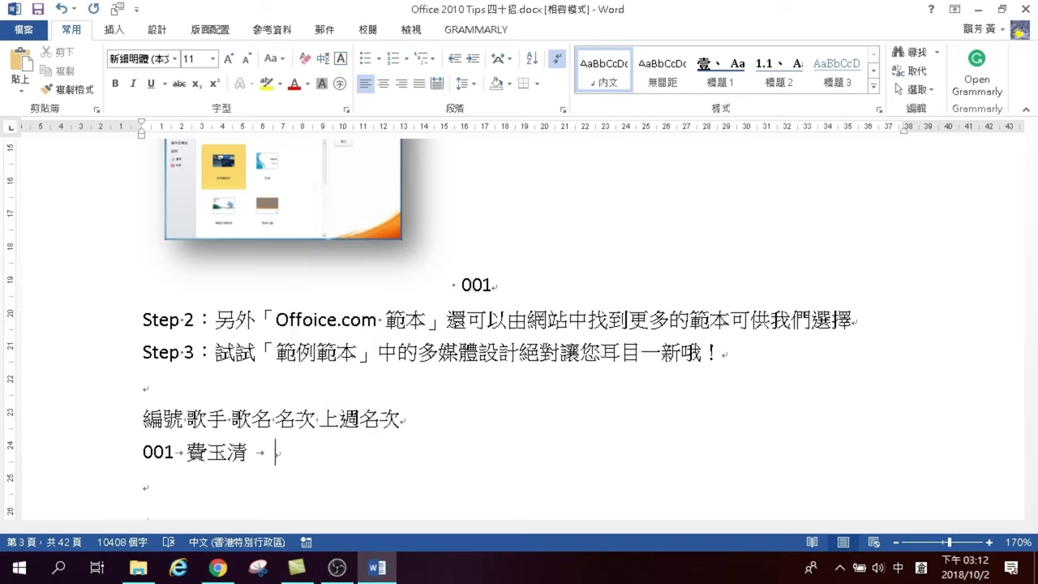
{"action": "type", "text": "千"}
{"action": "type", "text": "里之弓求"}
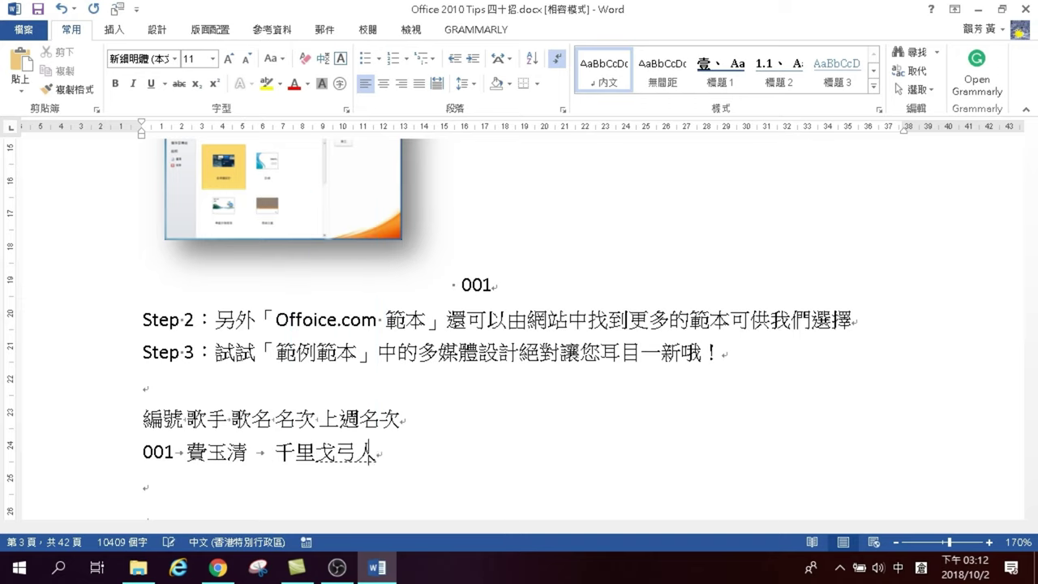
{"action": "type", "text": "外"}
{"action": "key", "text": "Return"}
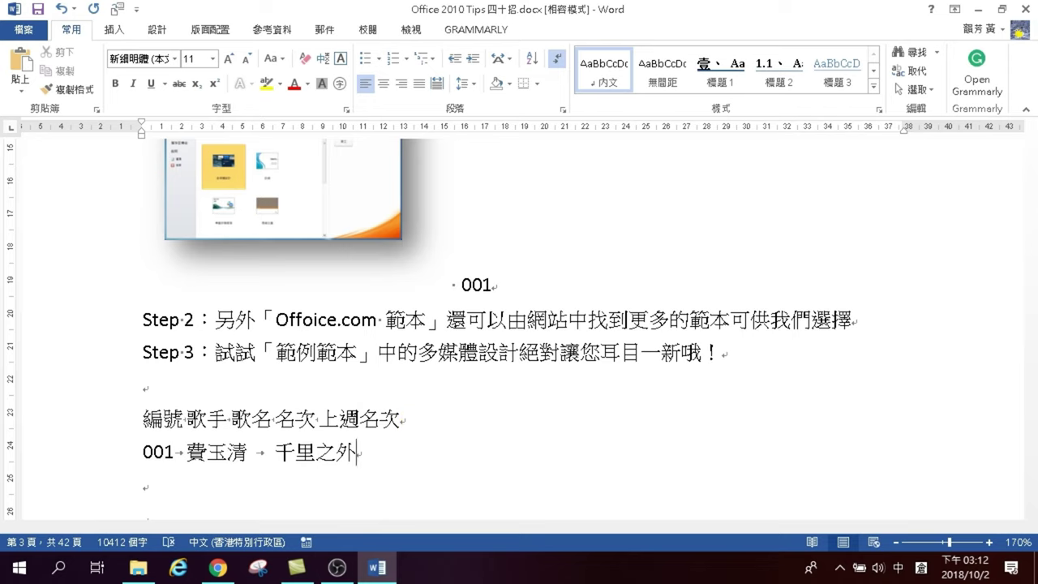
{"action": "key", "text": "Return"}
- Give row 001 a current rank of 2 and last week's rank of 1
{"action": "type", "text": "1"}
{"action": "key", "text": "Tab"}
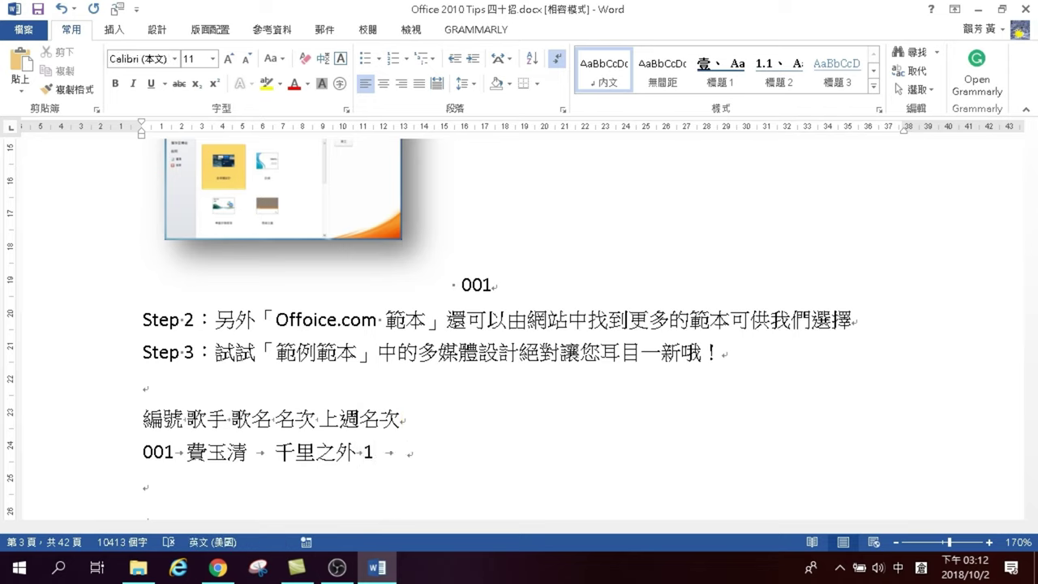
{"action": "key", "text": "Left"}
{"action": "key", "text": "Left"}
{"action": "key", "text": "Right"}
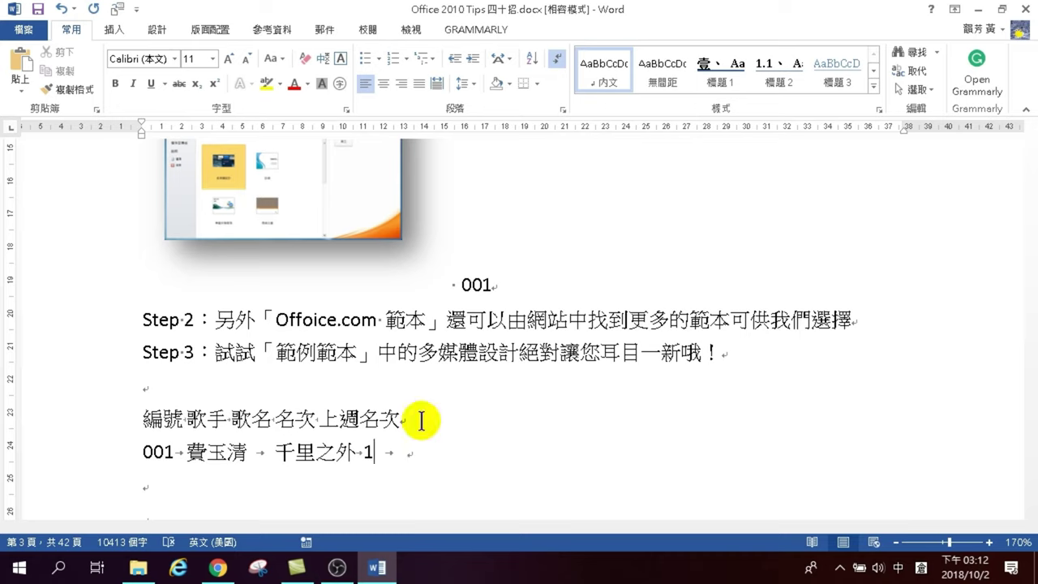
{"action": "key", "text": "BackSpace"}
{"action": "type", "text": "2"}
{"action": "key", "text": "Right"}
{"action": "key", "text": "Right"}
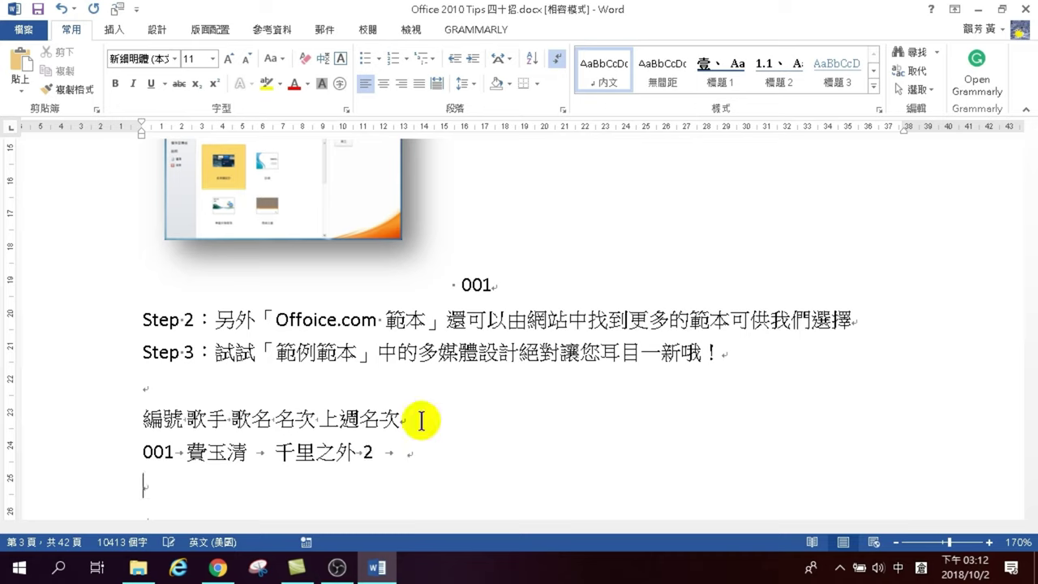
{"action": "key", "text": "Left"}
{"action": "key", "text": "Tab"}
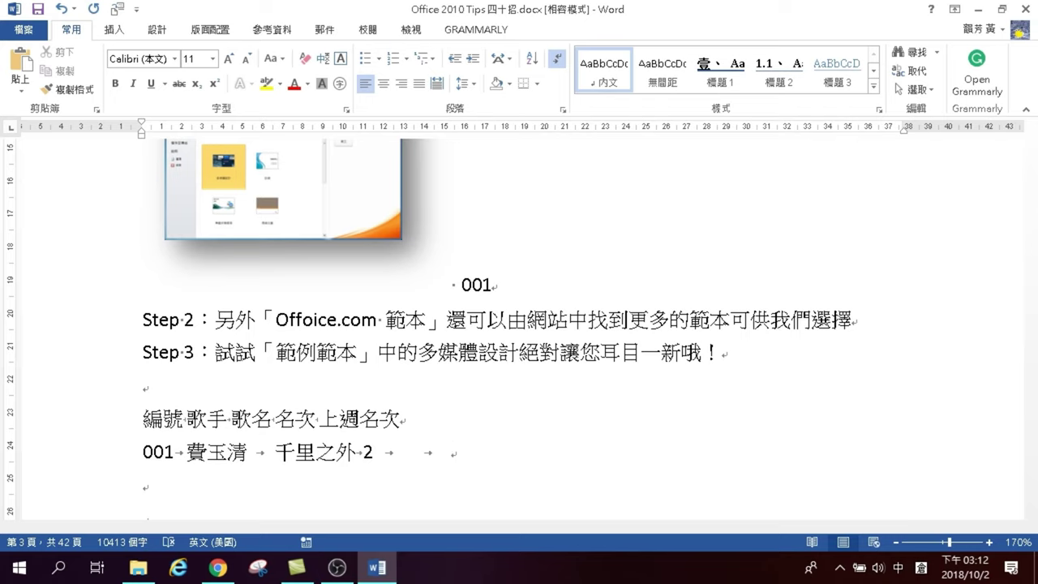
{"action": "type", "text": "1"}
- Start row 002 on the next line with the singer's name, tab-separated
{"action": "left_click", "coordinate": [143, 485]}
{"action": "type", "text": "00"}
{"action": "type", "text": "2"}
{"action": "key", "text": "Tab"}
{"action": "key", "text": "alt+shift"}
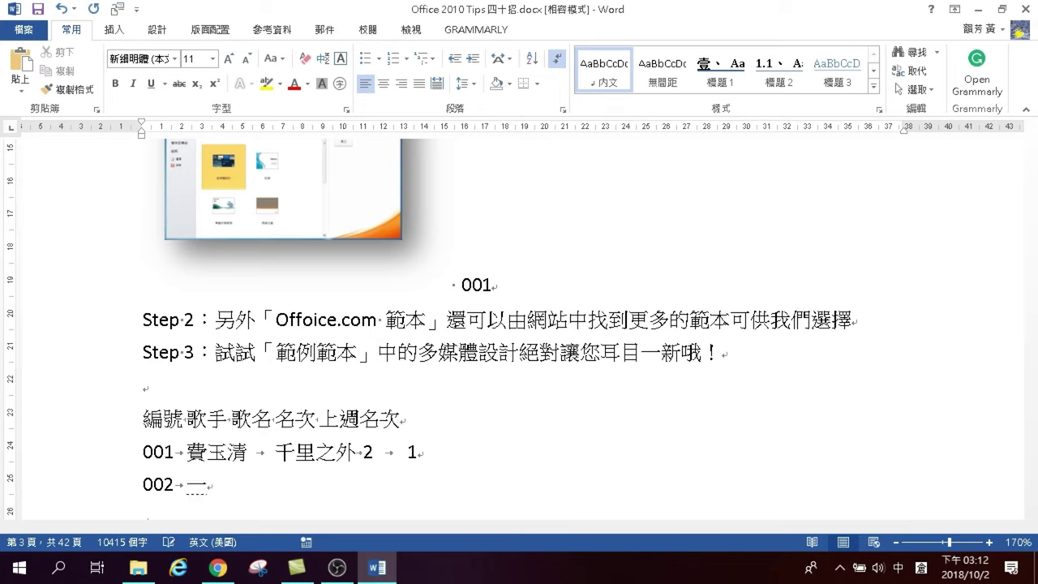
{"action": "type", "text": "弓人"}
{"action": "key", "text": "BackSpace"}
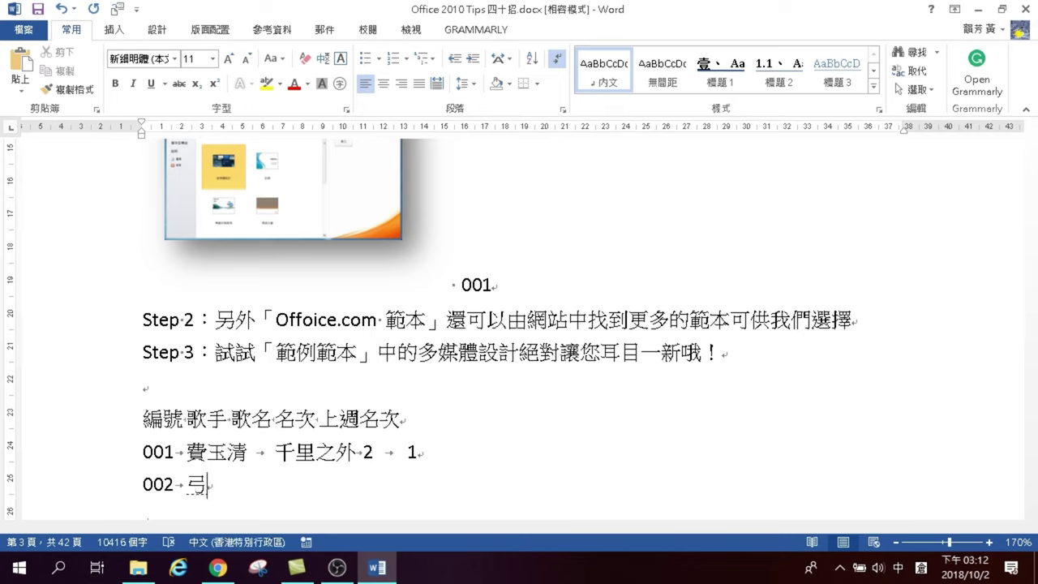
{"action": "type", "text": "弓"}
{"action": "key", "text": "BackSpace"}
{"action": "type", "text": "廿弓卜"}
{"action": "key", "text": "space"}
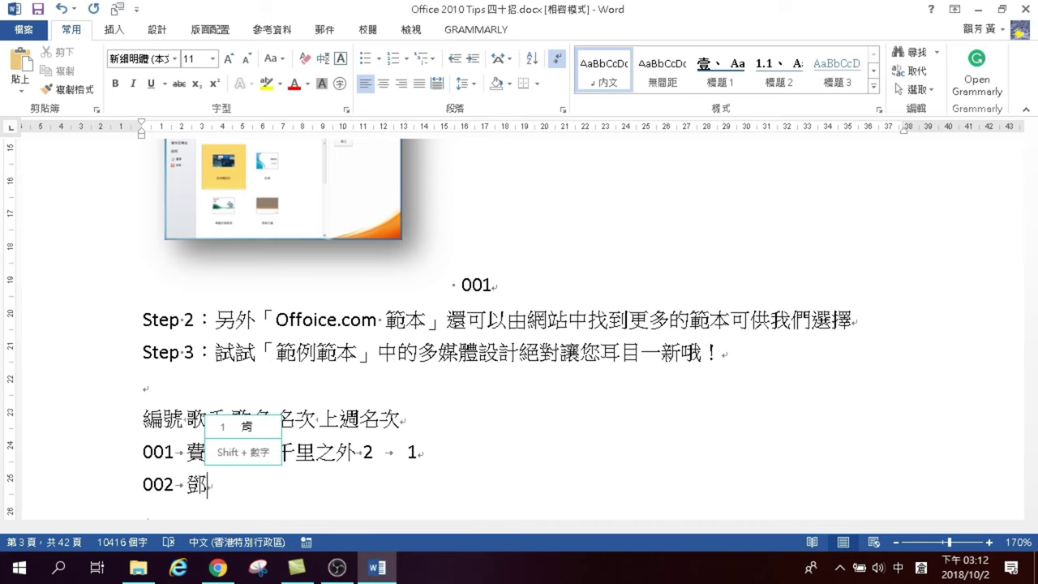
{"action": "type", "text": "一一月心"}
{"action": "key", "text": "space"}
{"action": "type", "text": "尸大口"}
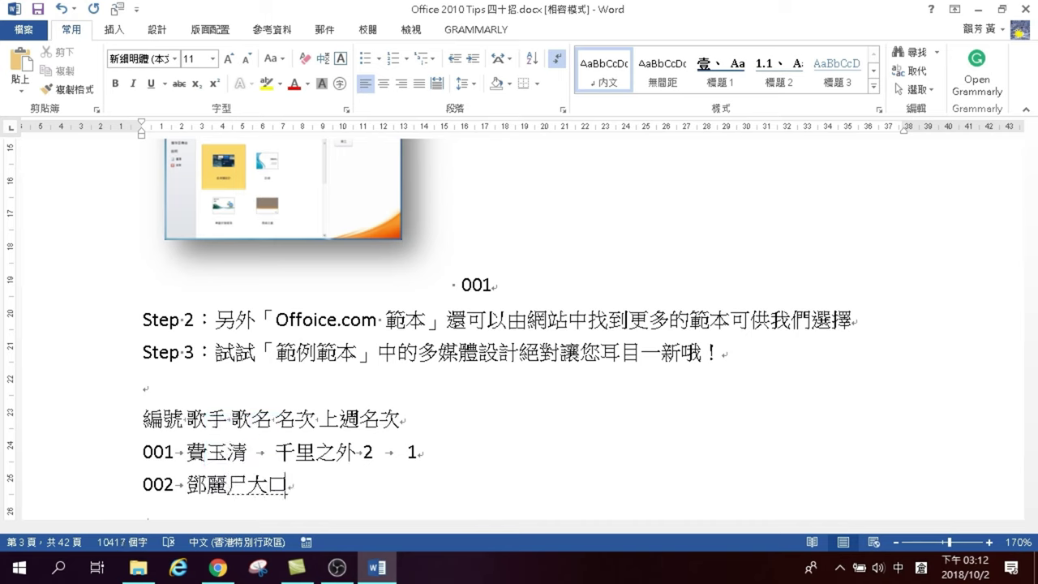
{"action": "key", "text": "space"}
{"action": "key", "text": "1"}
{"action": "key", "text": "Tab"}
{"action": "key", "text": "alt+shift"}
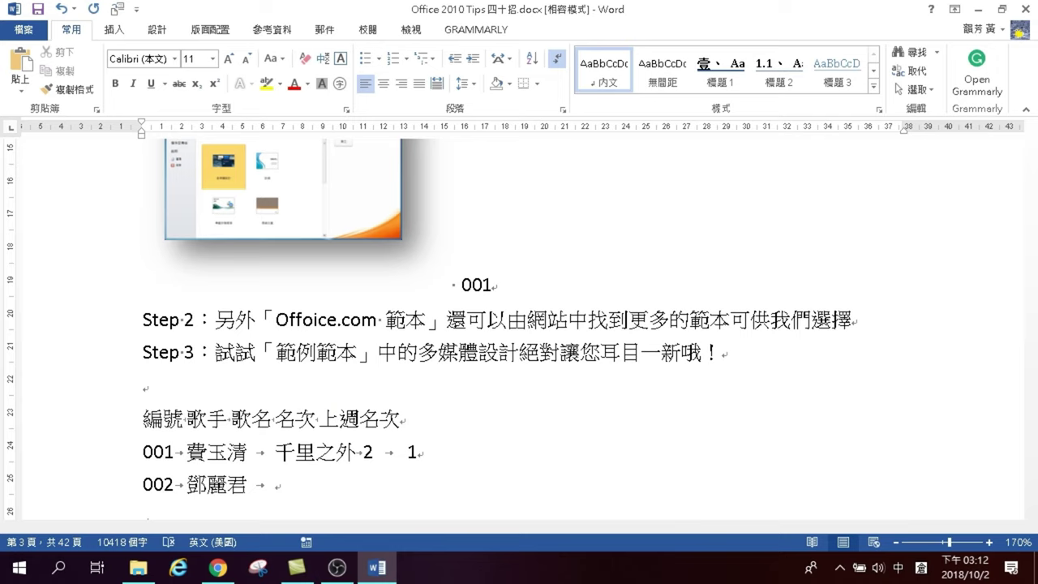
- Add song 甜蜜蜜 and current rank 1 to row 002
{"action": "type", "text": "竹口廿木"}
{"action": "key", "text": "space"}
{"action": "type", "text": "十心"}
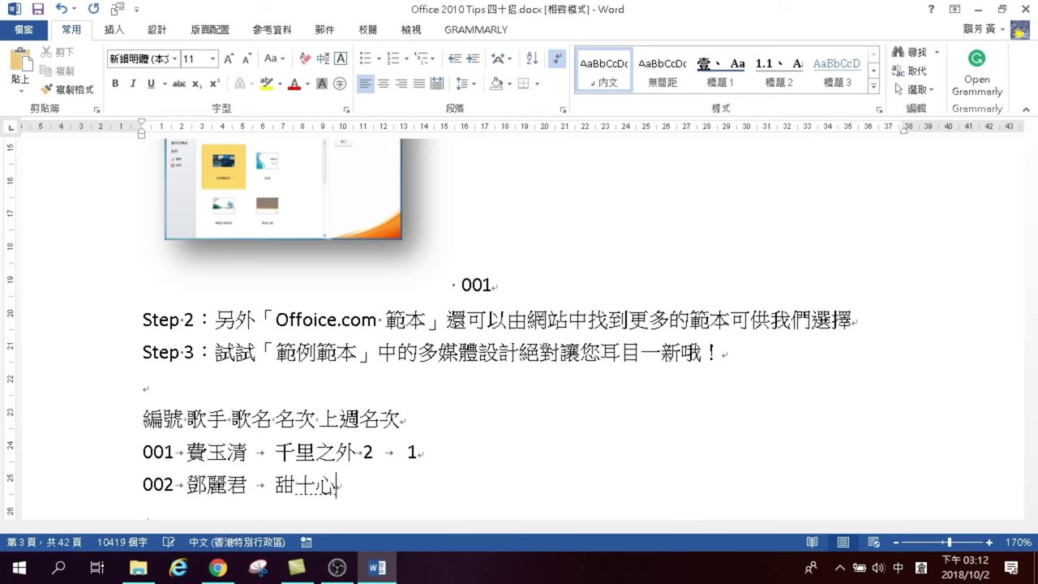
{"action": "key", "text": "space"}
{"action": "key", "text": "1"}
{"action": "key", "text": "BackSpace"}
{"action": "type", "text": "中"}
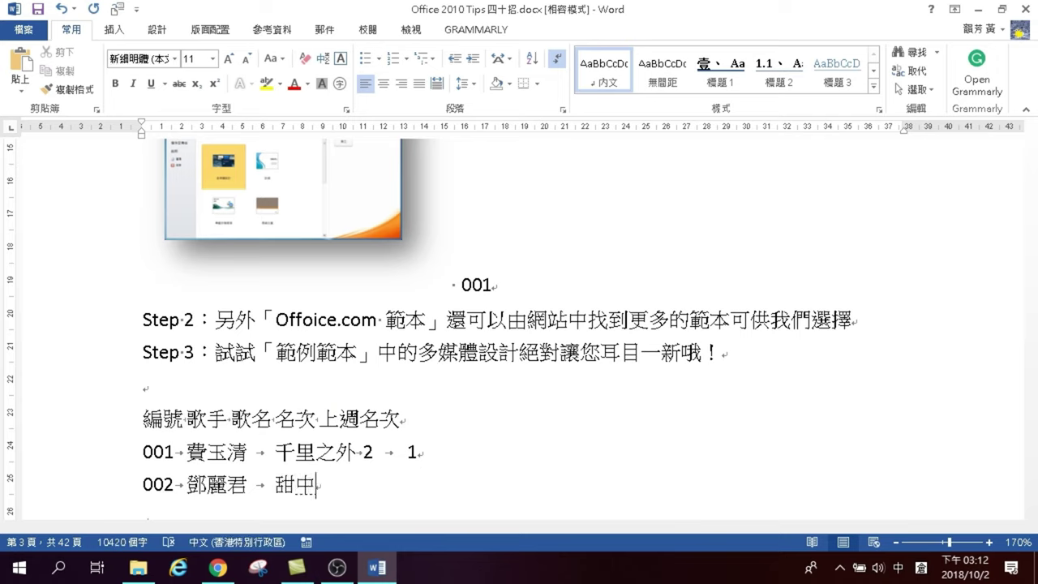
{"action": "key", "text": "BackSpace"}
{"action": "type", "text": "十心竹戈"}
{"action": "key", "text": "space"}
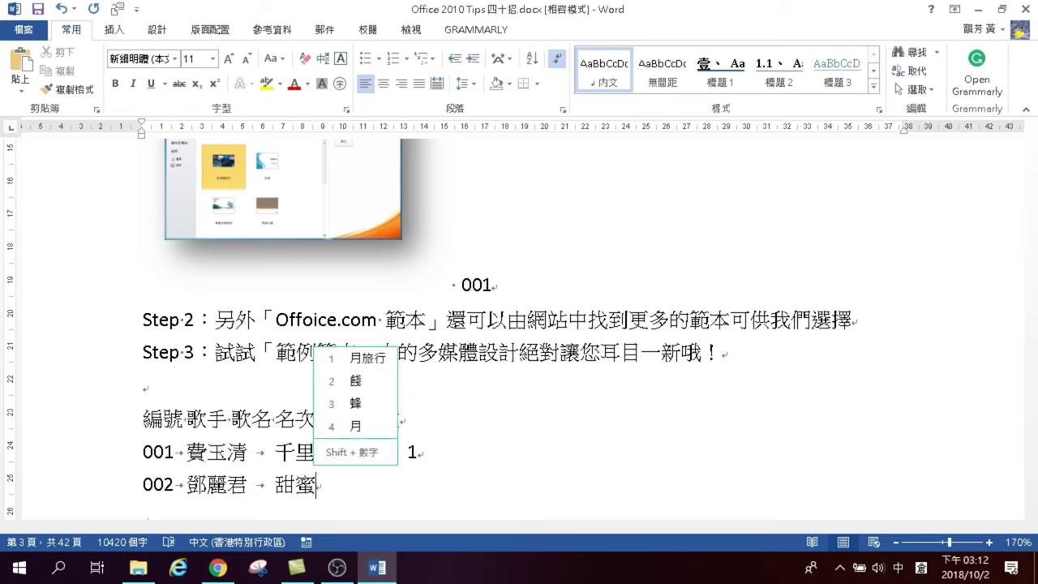
{"action": "type", "text": "十心竹戈"}
{"action": "key", "text": "space"}
{"action": "key", "text": "Tab"}
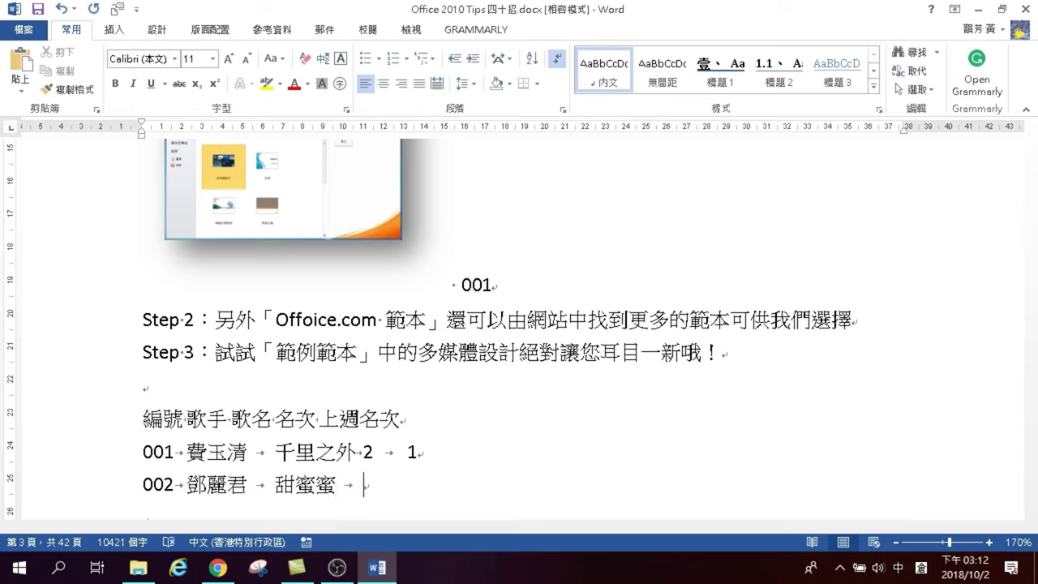
{"action": "key", "text": "alt+shift"}
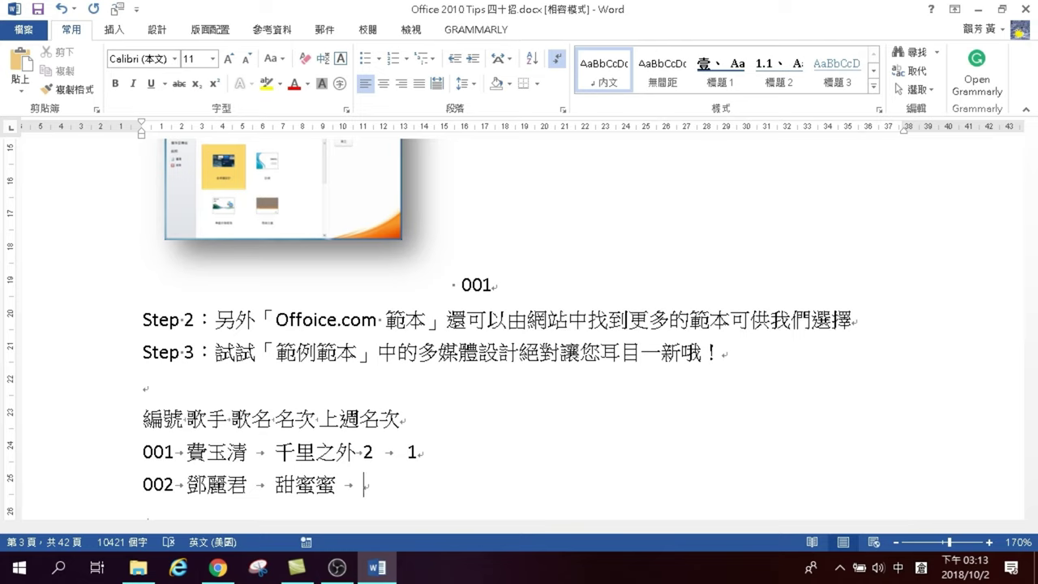
{"action": "type", "text": "1"}
{"action": "key", "text": "Tab"}
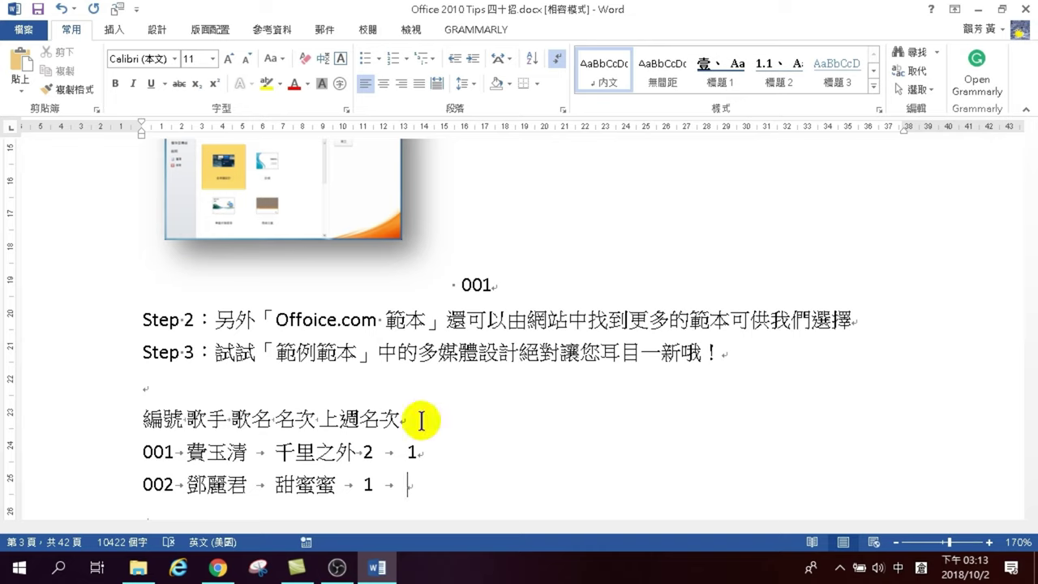
- Enter last week's rank 2 for row 002, then convert the three lines into a 5-column table
{"action": "type", "text": "2"}
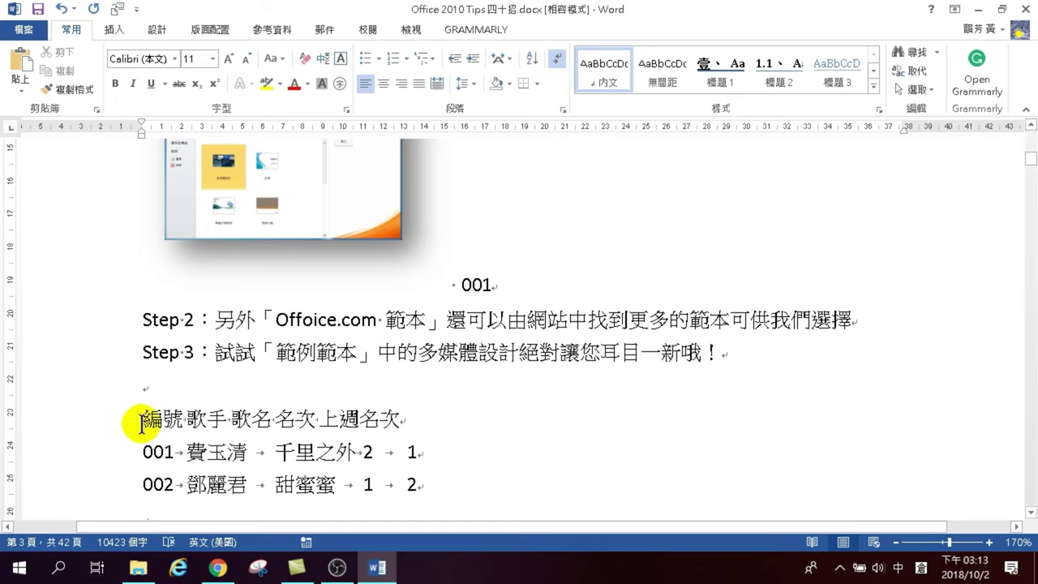
{"action": "mouse_move", "coordinate": [144, 418]}
{"action": "left_mouse_down"}
{"action": "mouse_move", "coordinate": [393, 438]}
{"action": "mouse_move", "coordinate": [435, 485]}
{"action": "left_mouse_up"}
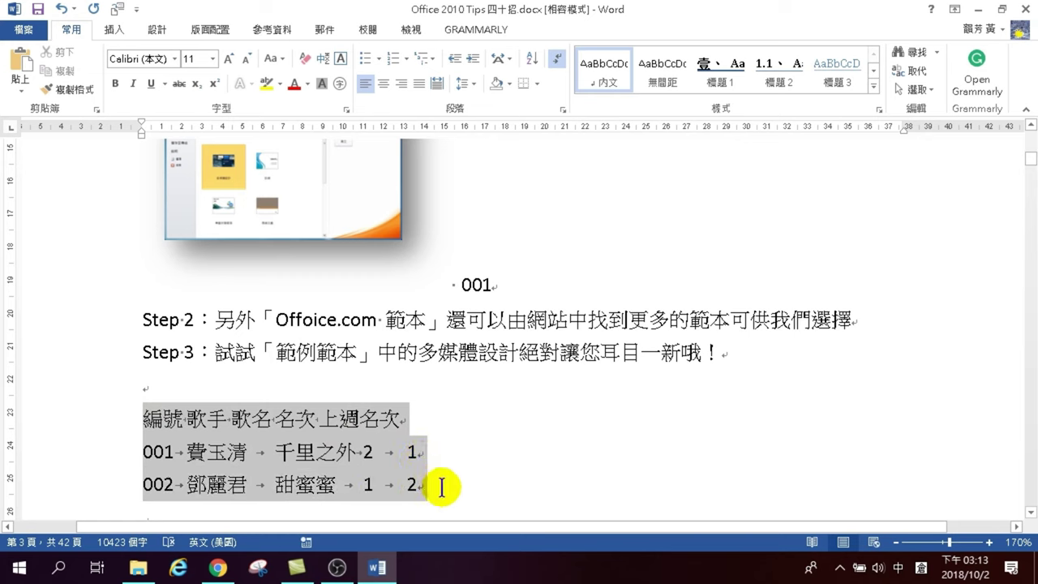
{"action": "left_click", "coordinate": [113, 31]}
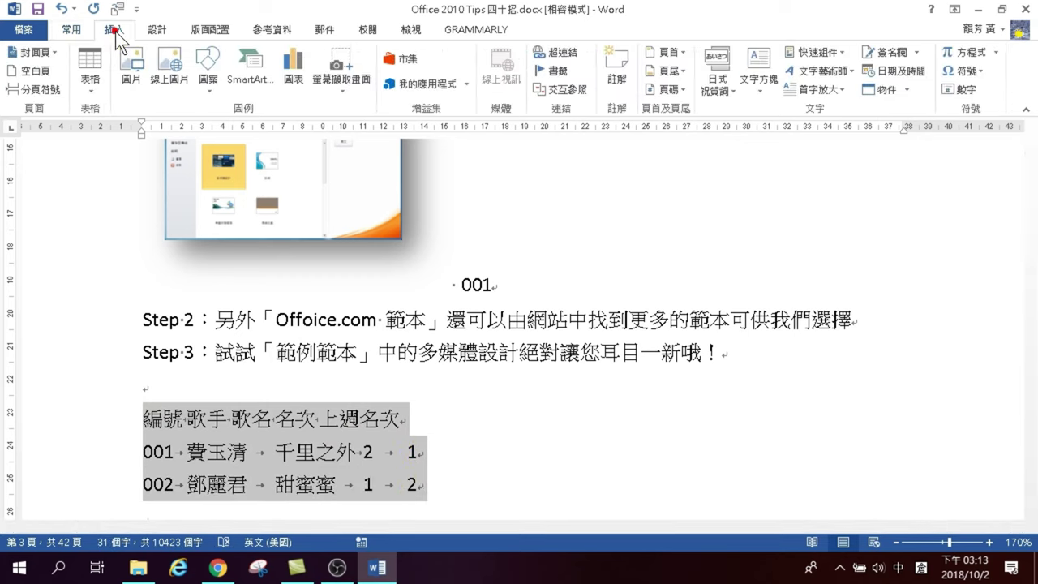
{"action": "left_click", "coordinate": [93, 81]}
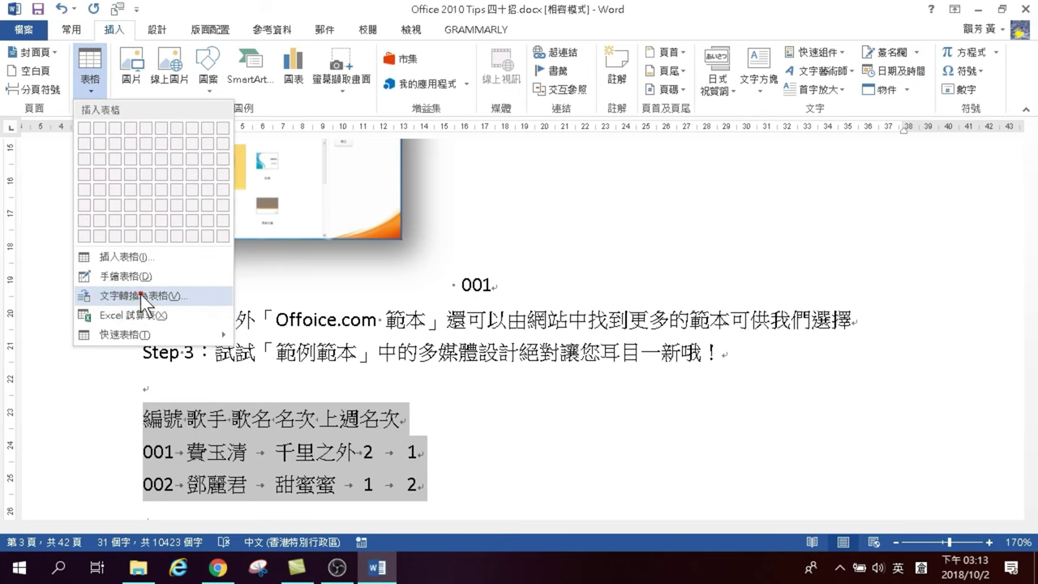
{"action": "left_click", "coordinate": [140, 296]}
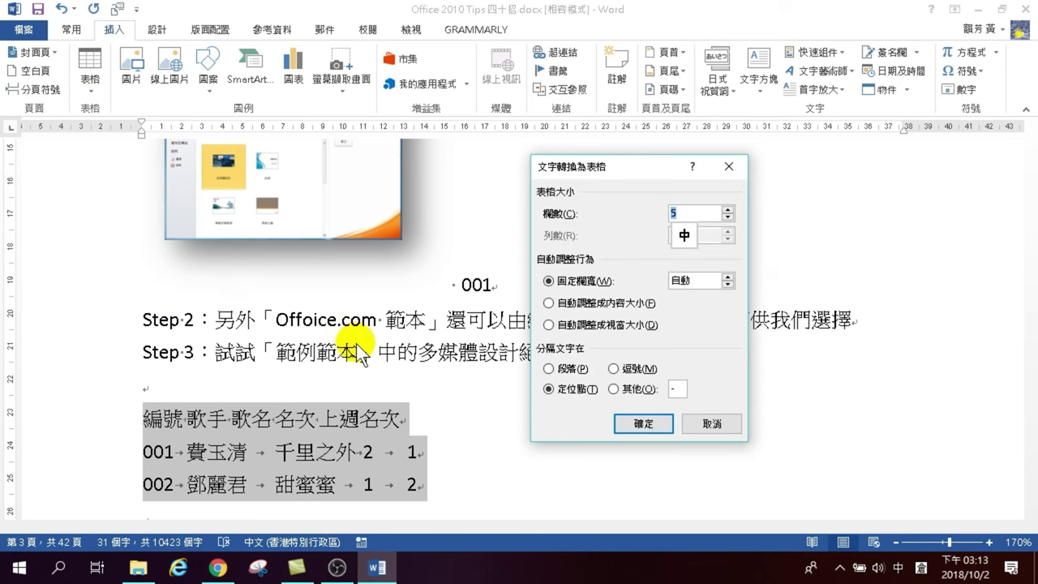
{"action": "left_click", "coordinate": [644, 423]}
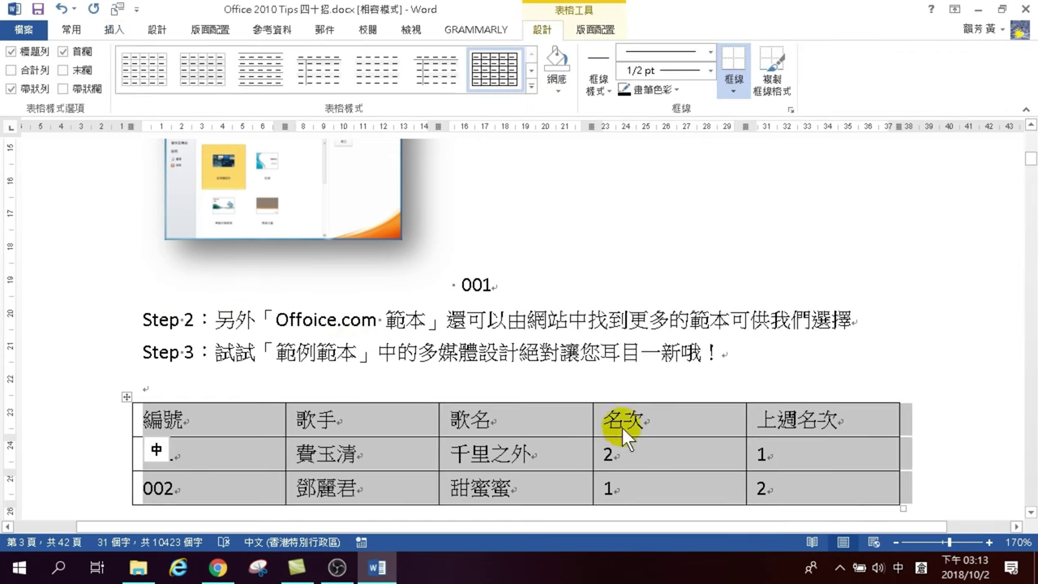
- Add an empty fourth row below row 002 and put the caret in its 名次 cell
{"action": "left_click", "coordinate": [763, 487]}
{"action": "key", "text": "Tab"}
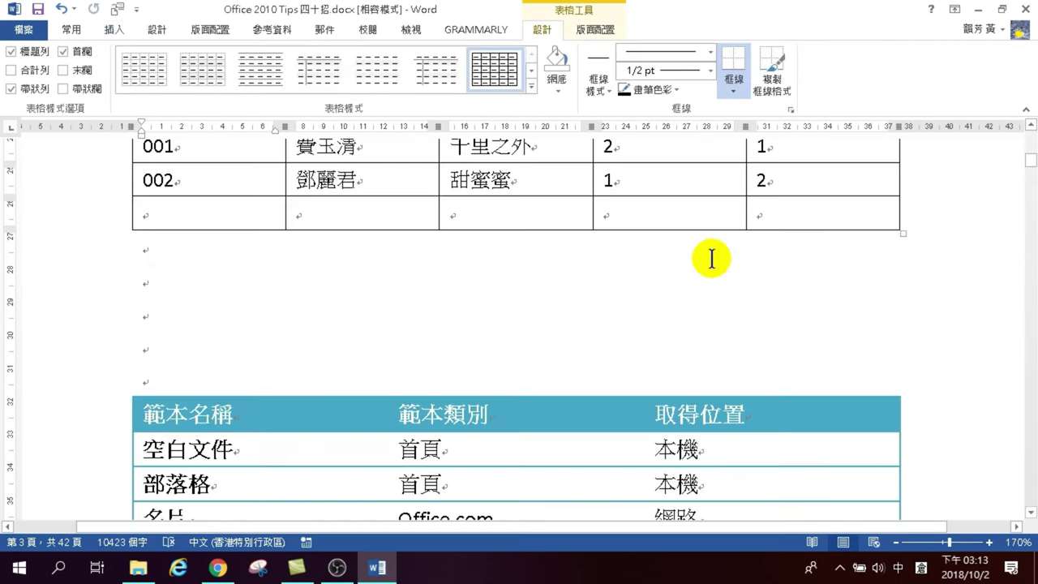
{"action": "scroll", "coordinate": [669, 243], "scroll_direction": "up", "scroll_amount": 2}
{"action": "left_click", "coordinate": [638, 419]}
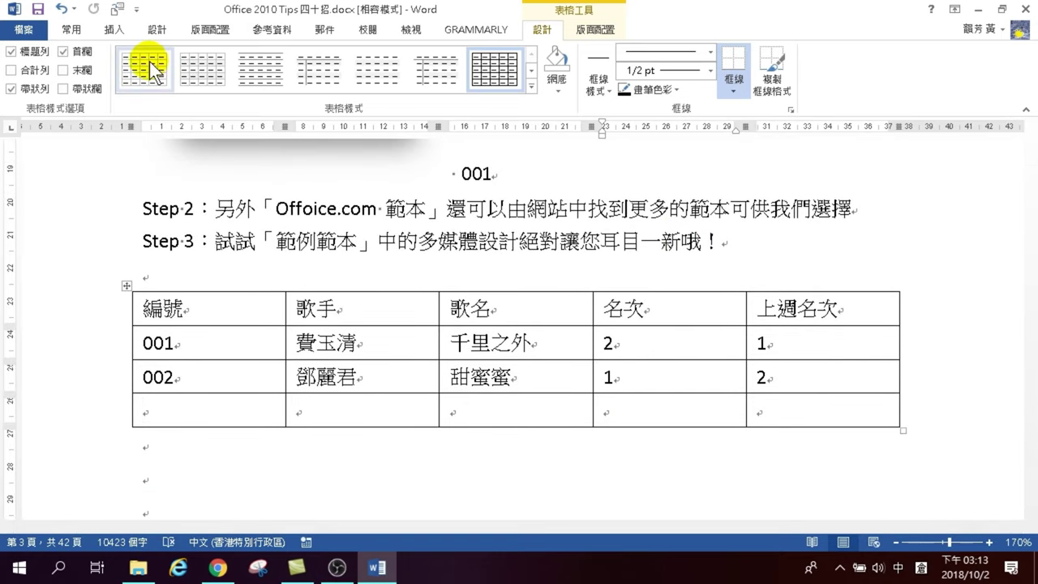
{"action": "left_click", "coordinate": [595, 29]}
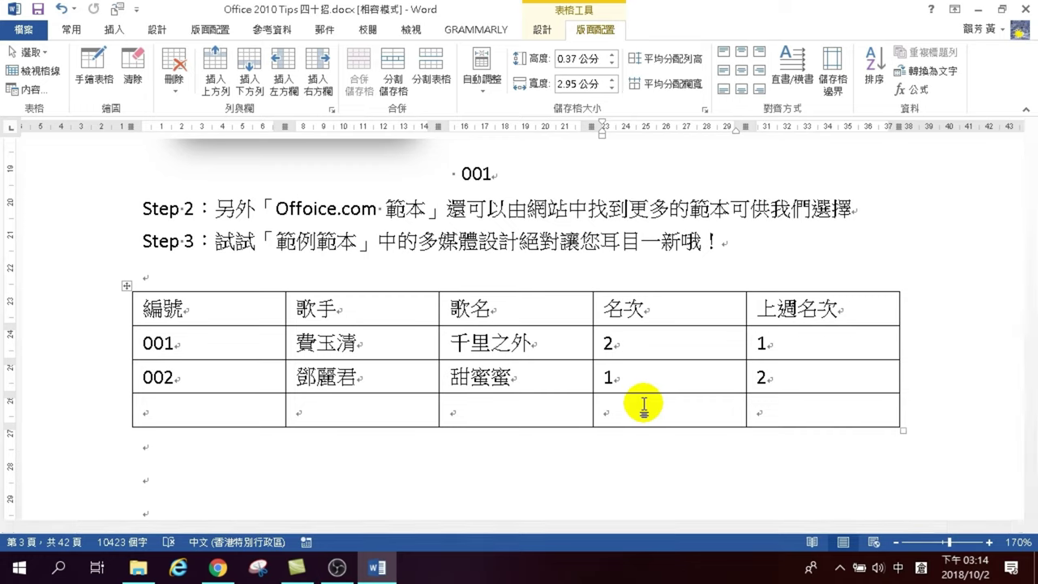
{"action": "left_click", "coordinate": [543, 30]}
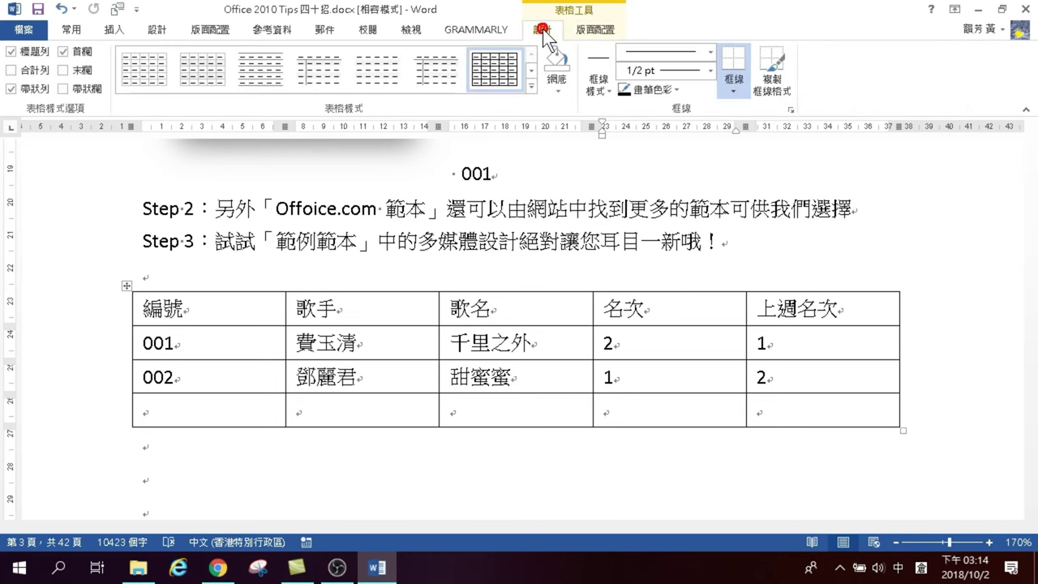
{"action": "left_click", "coordinate": [594, 30]}
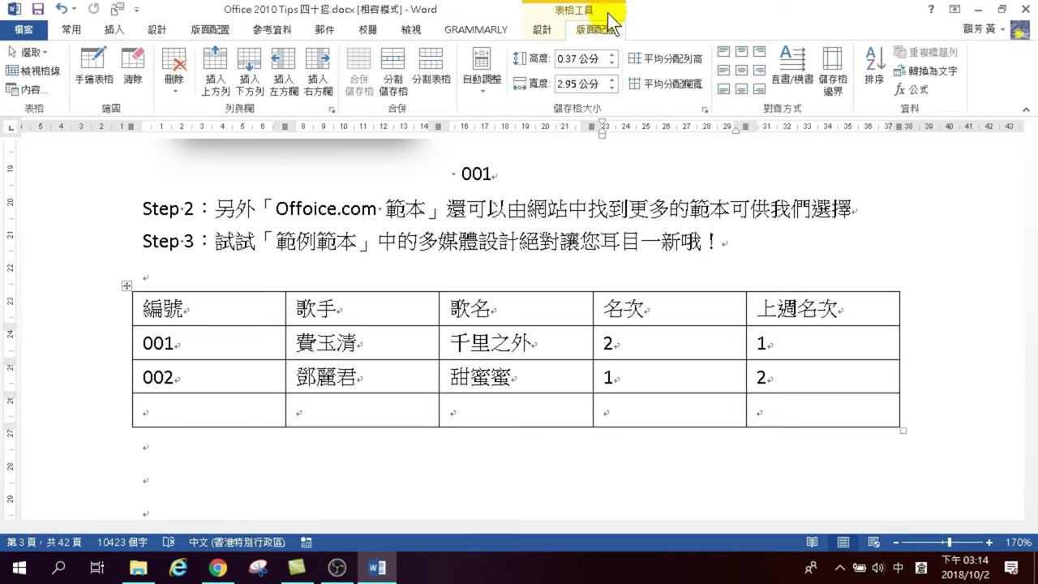
- Insert =SUM(ABOVE) in the bottom 名次 cell, giving a total of 3
{"action": "left_click", "coordinate": [917, 90]}
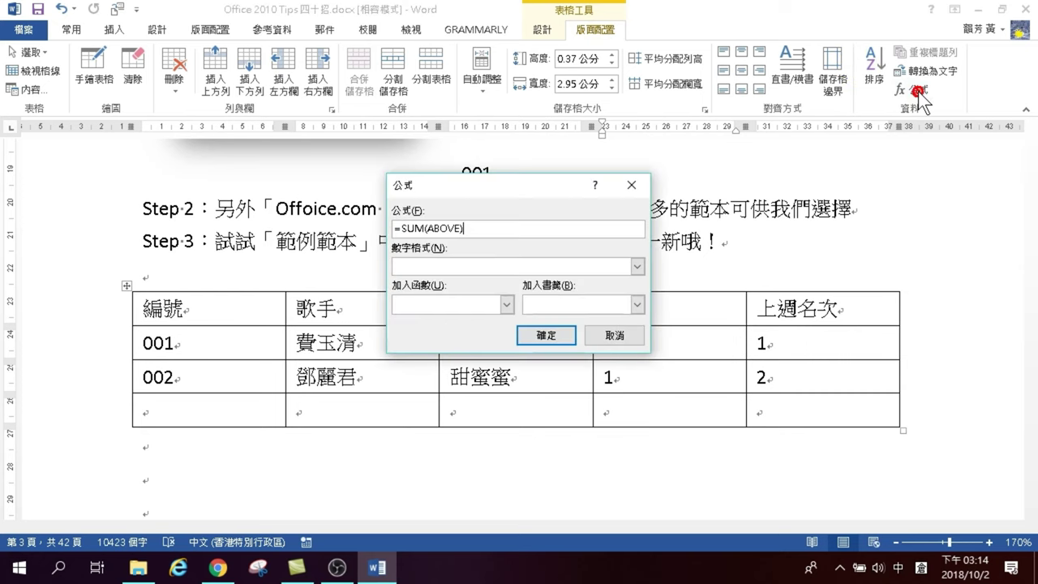
{"action": "left_click_drag", "start_coordinate": [508, 185], "coordinate": [386, 222]}
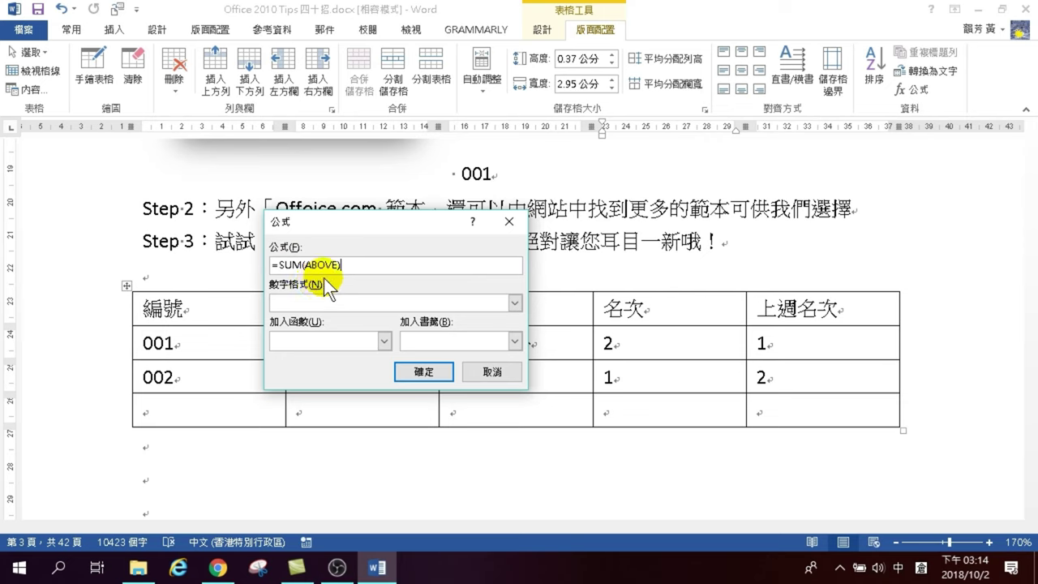
{"action": "mouse_move", "coordinate": [376, 217]}
{"action": "left_mouse_down"}
{"action": "mouse_move", "coordinate": [432, 353]}
{"action": "mouse_move", "coordinate": [403, 362]}
{"action": "left_mouse_up"}
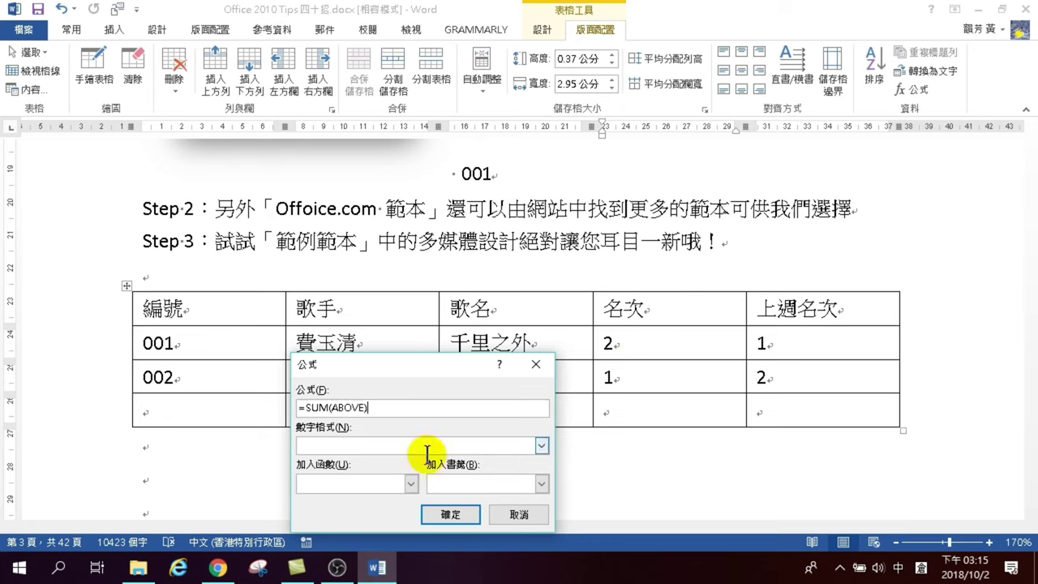
{"action": "left_click", "coordinate": [453, 513]}
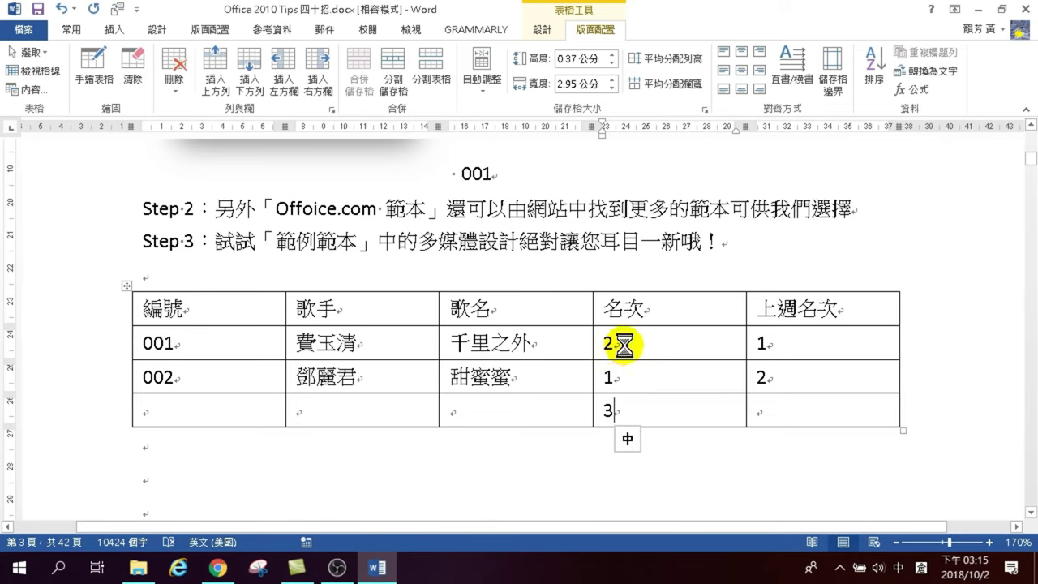
- Change row 001's 名次 from 2 to 3 and recalculate the total to 4
{"action": "left_click", "coordinate": [608, 344]}
{"action": "double_click", "coordinate": [607, 344]}
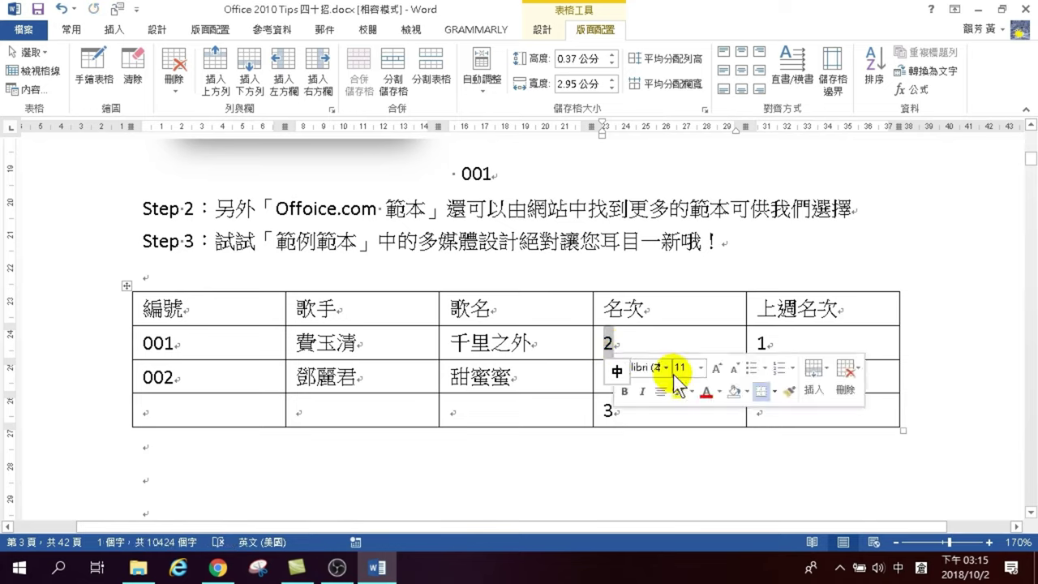
{"action": "type", "text": "3"}
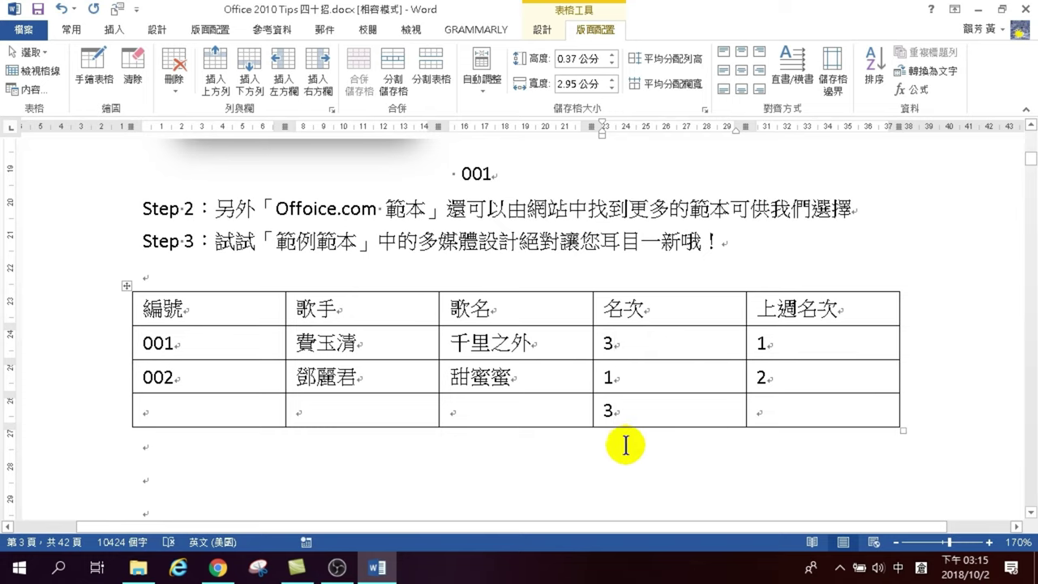
{"action": "double_click", "coordinate": [609, 412]}
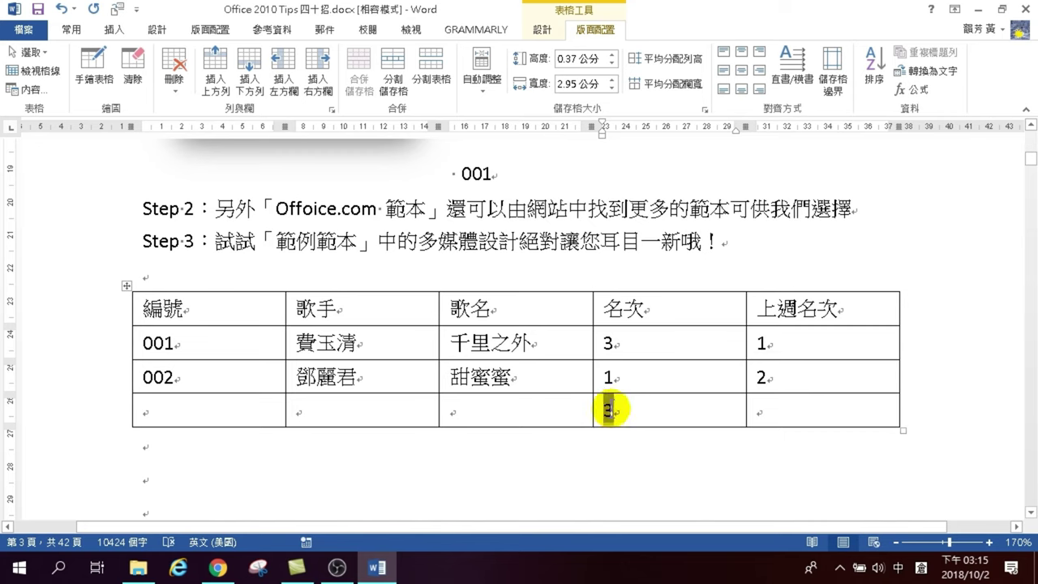
{"action": "left_click", "coordinate": [912, 89]}
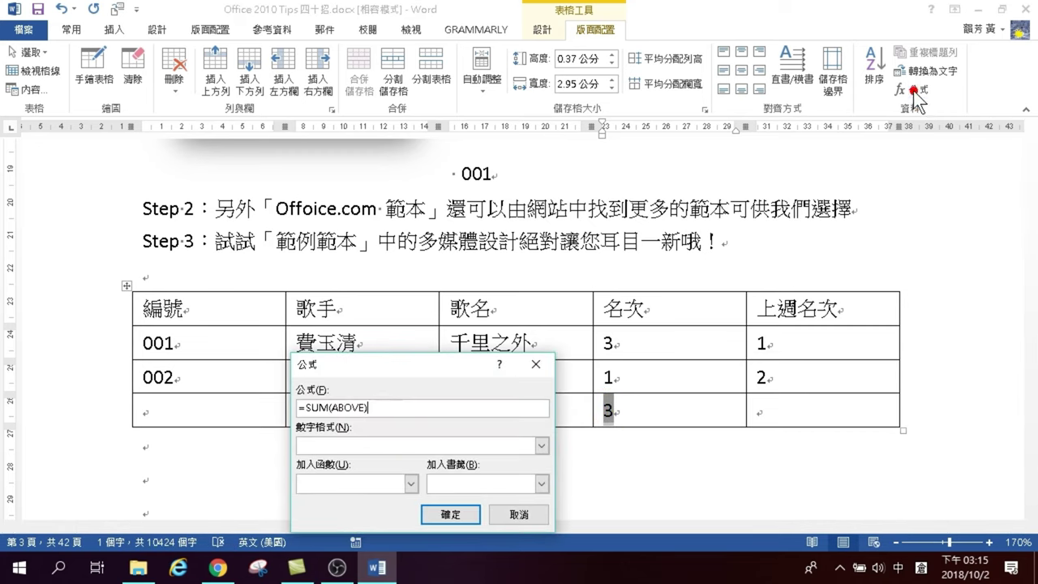
{"action": "left_click", "coordinate": [470, 512]}
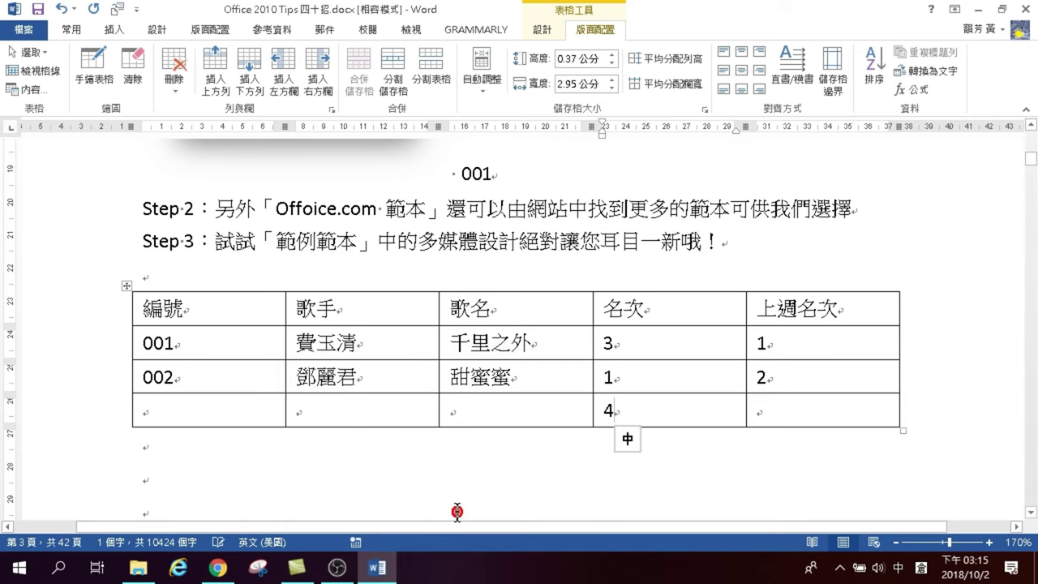
- Delete the total, then reopen the formula with ABOVE selected for replacement
{"action": "left_click", "coordinate": [608, 411]}
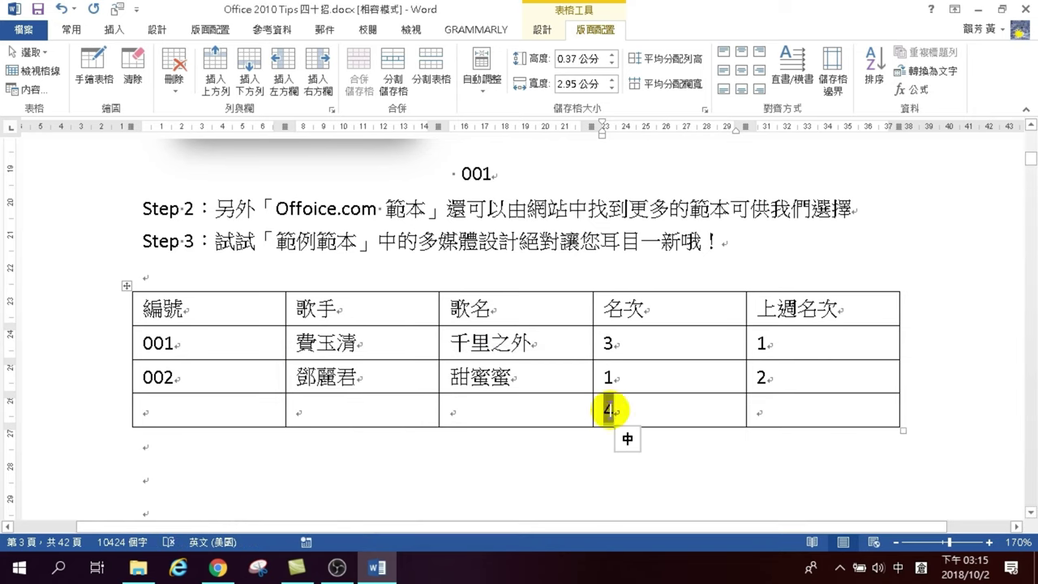
{"action": "key", "text": "Delete"}
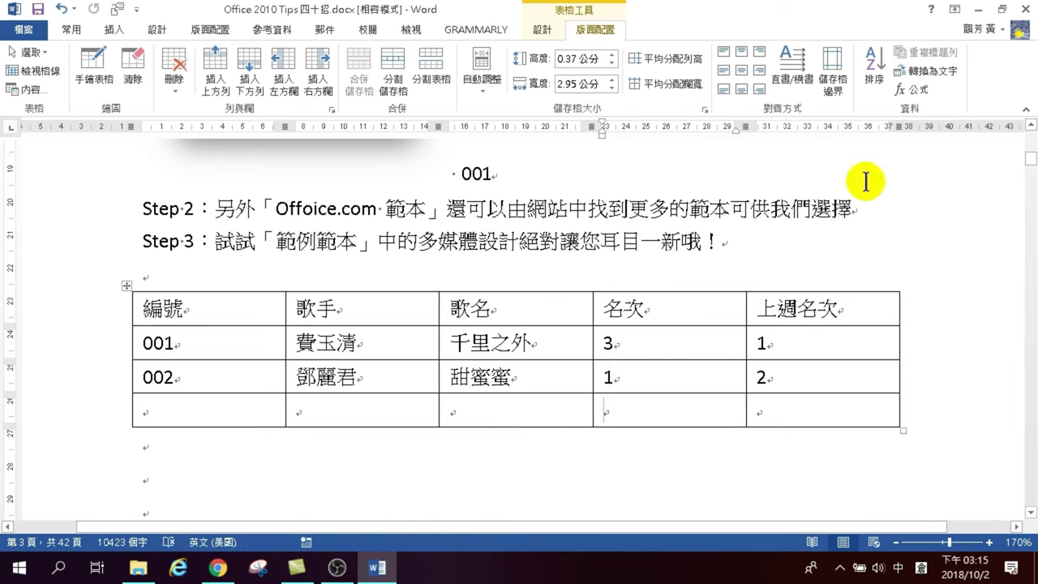
{"action": "left_click", "coordinate": [906, 89]}
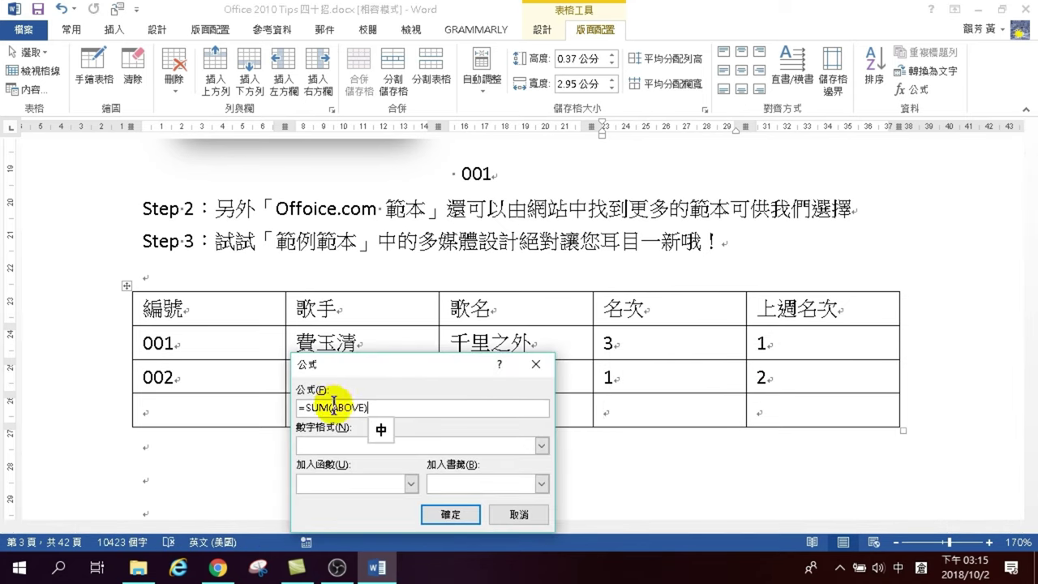
{"action": "left_click_drag", "start_coordinate": [333, 407], "coordinate": [367, 407]}
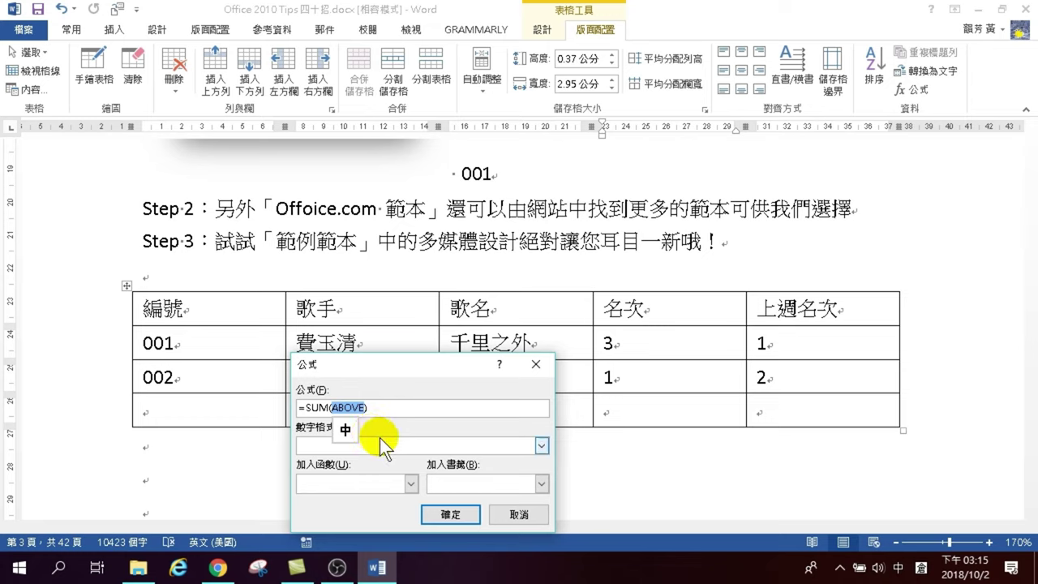
- Replace ABOVE with d2:d3 so =SUM(d2:d3) gives 4 in the bottom cell
{"action": "type", "text": "2"}
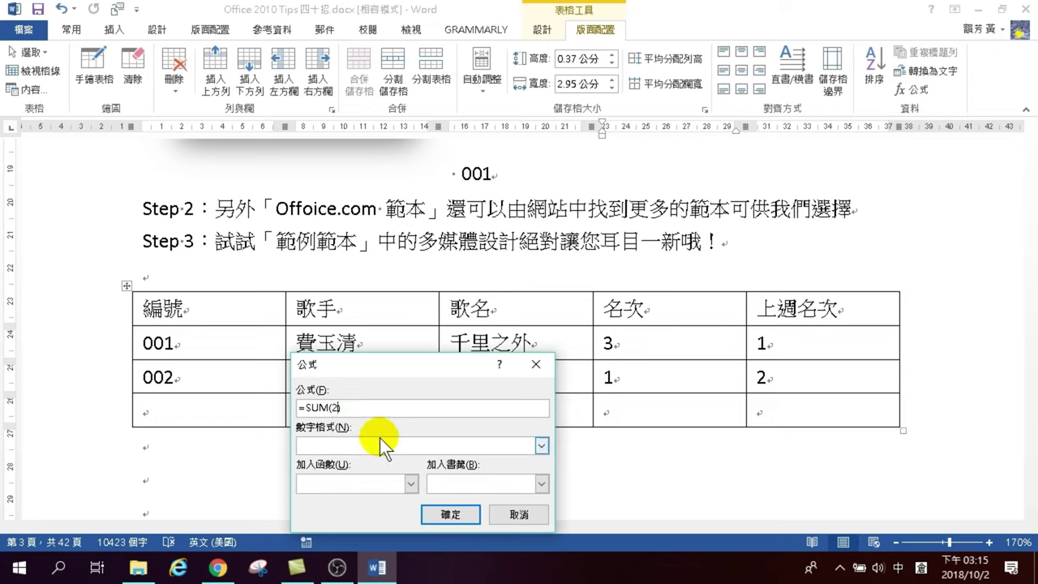
{"action": "key", "text": "Left"}
{"action": "key", "text": "shift"}
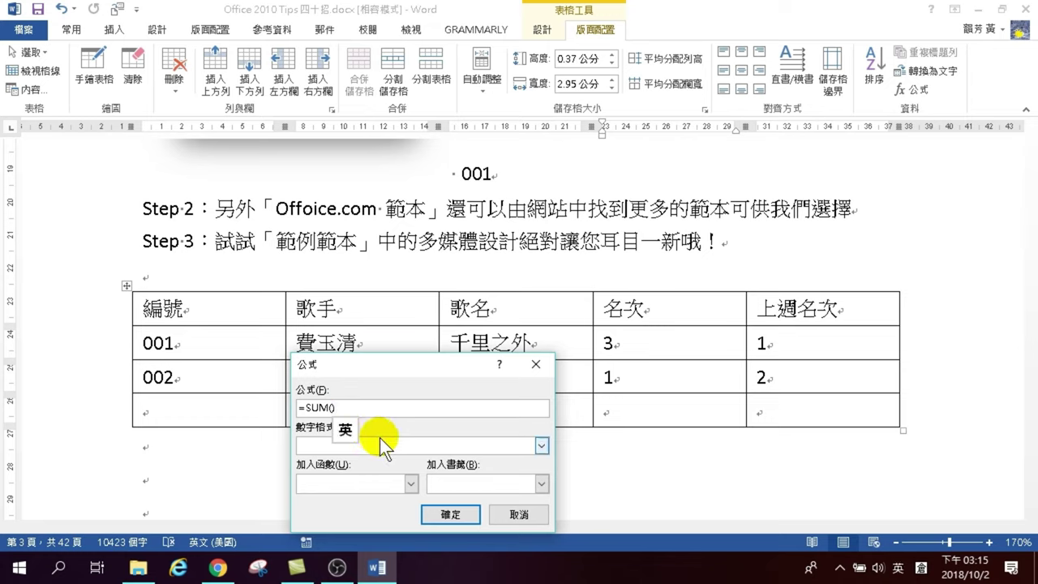
{"action": "type", "text": "d2:d3"}
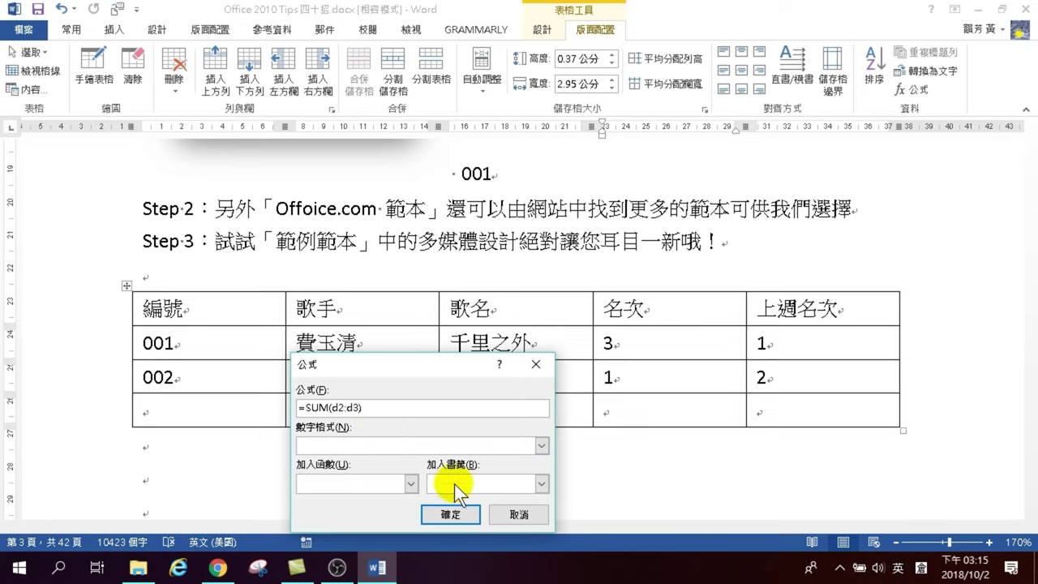
{"action": "left_click", "coordinate": [455, 514]}
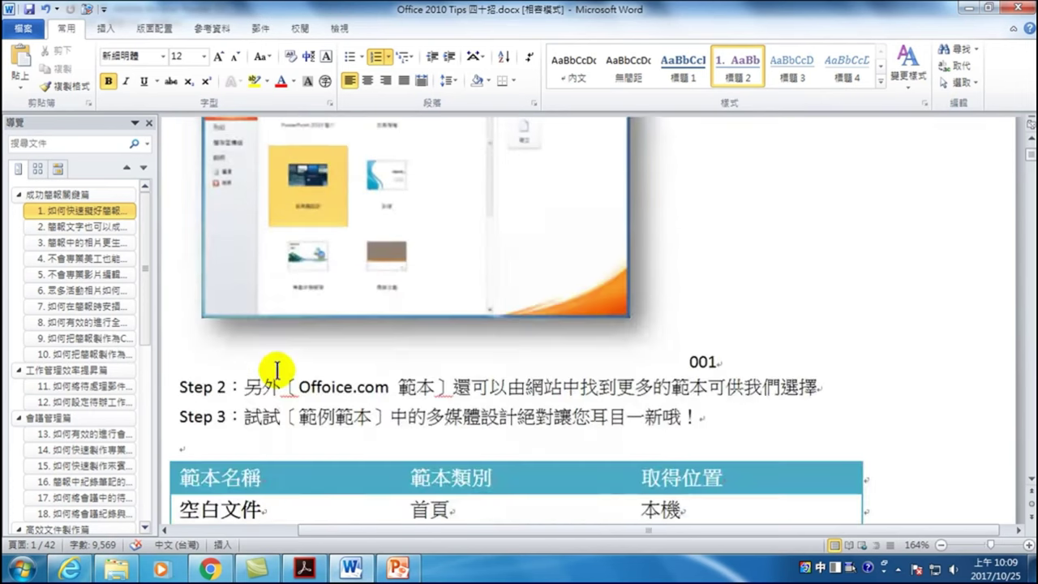
- Select the whole 範本名稱 / 範本類別 / 取得位置 template table and copy it
{"action": "scroll", "coordinate": [277, 369], "scroll_direction": "down", "scroll_amount": 3}
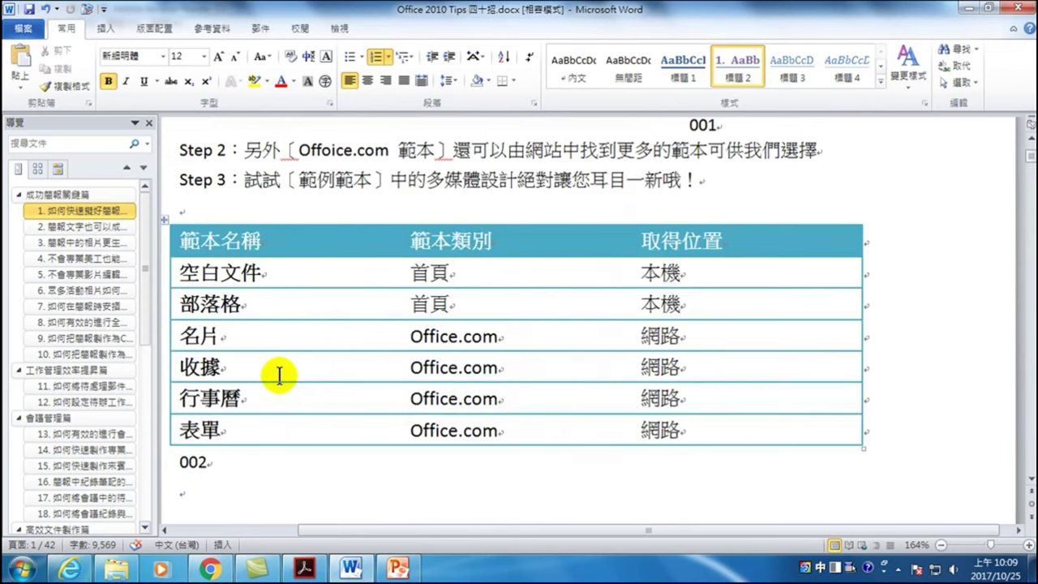
{"action": "scroll", "coordinate": [278, 373], "scroll_direction": "up", "scroll_amount": 4}
{"action": "scroll", "coordinate": [280, 376], "scroll_direction": "down", "scroll_amount": 3}
{"action": "scroll", "coordinate": [288, 374], "scroll_direction": "down", "scroll_amount": 3}
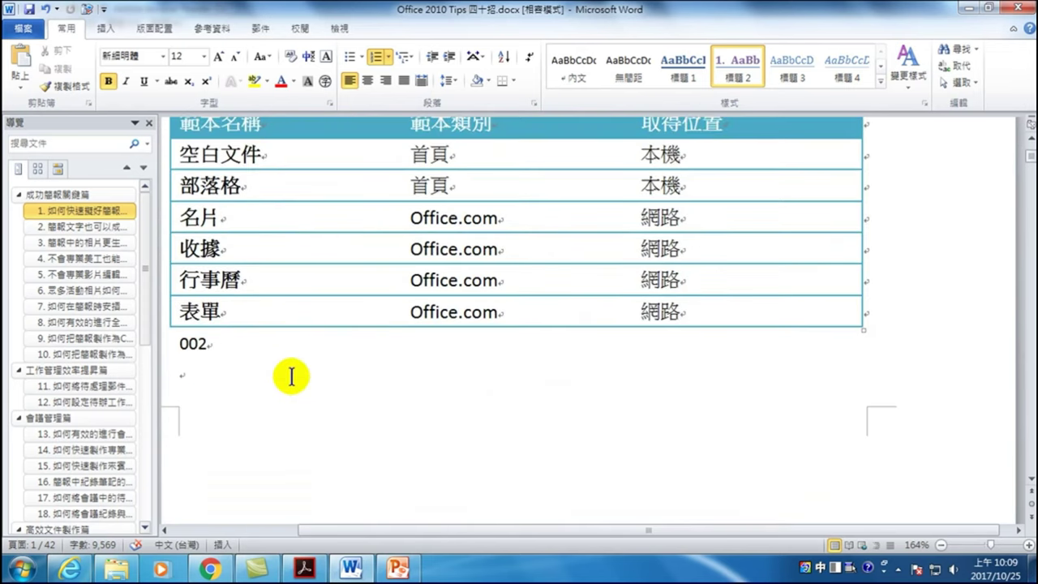
{"action": "scroll", "coordinate": [284, 377], "scroll_direction": "up", "scroll_amount": 3}
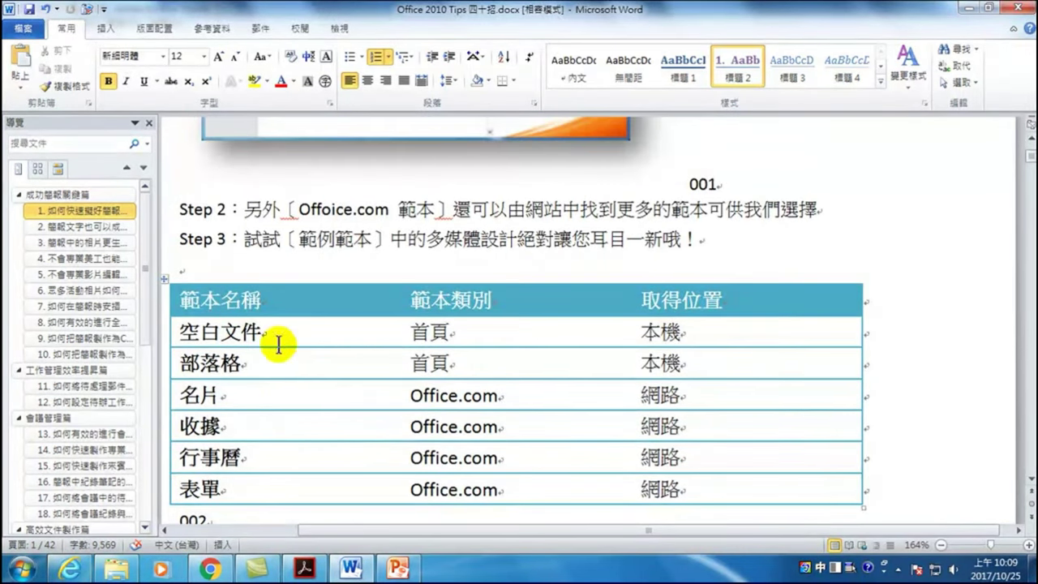
{"action": "left_click", "coordinate": [302, 354]}
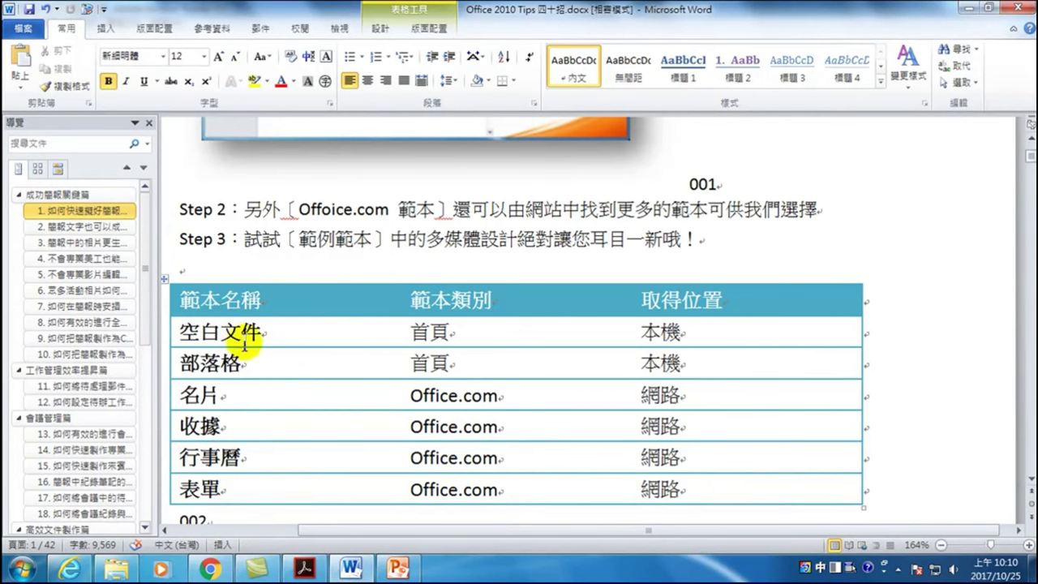
{"action": "left_click", "coordinate": [183, 298]}
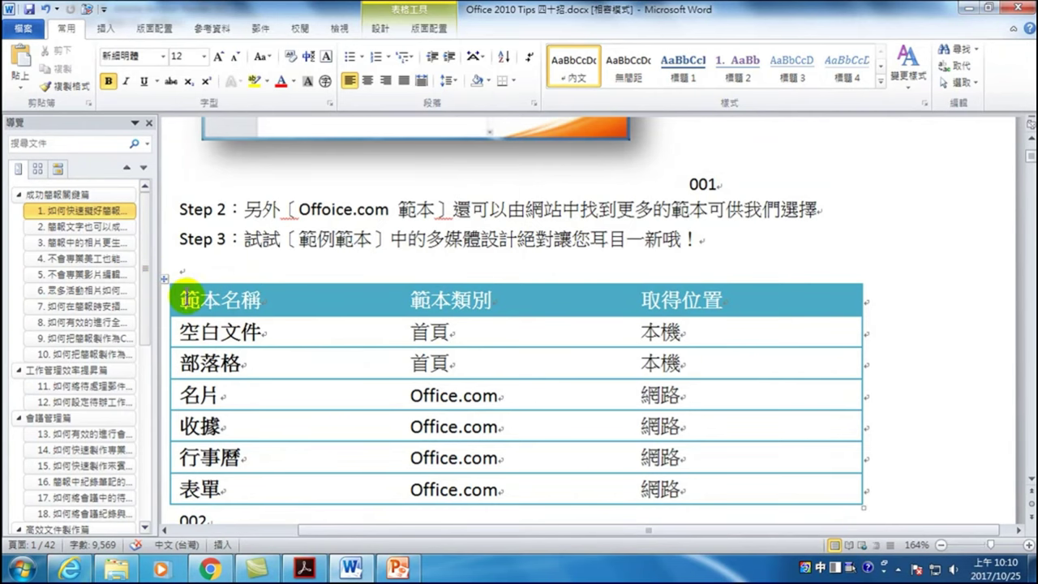
{"action": "left_click_drag", "start_coordinate": [391, 530], "coordinate": [381, 530]}
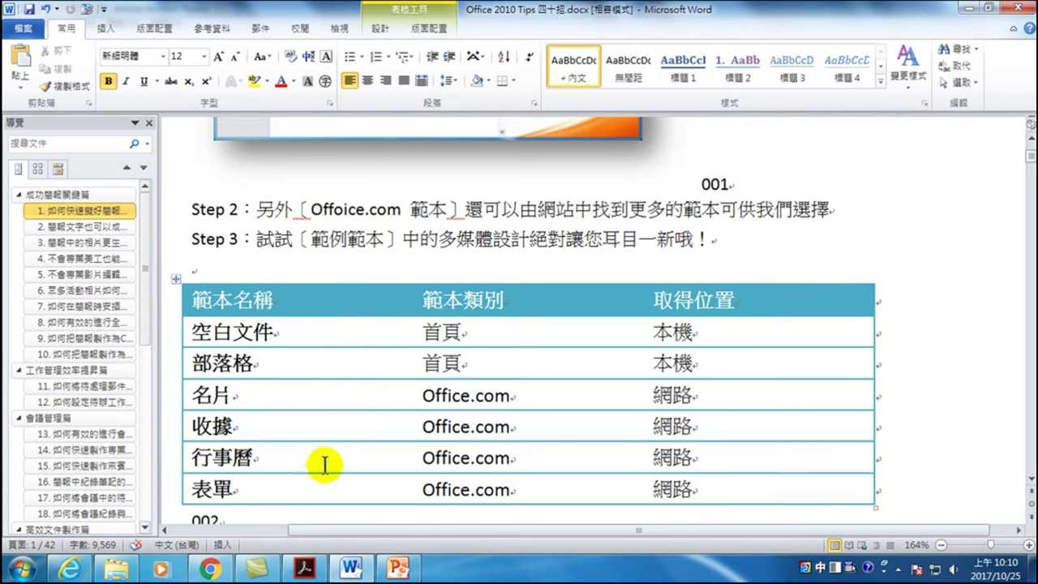
{"action": "left_click", "coordinate": [176, 279]}
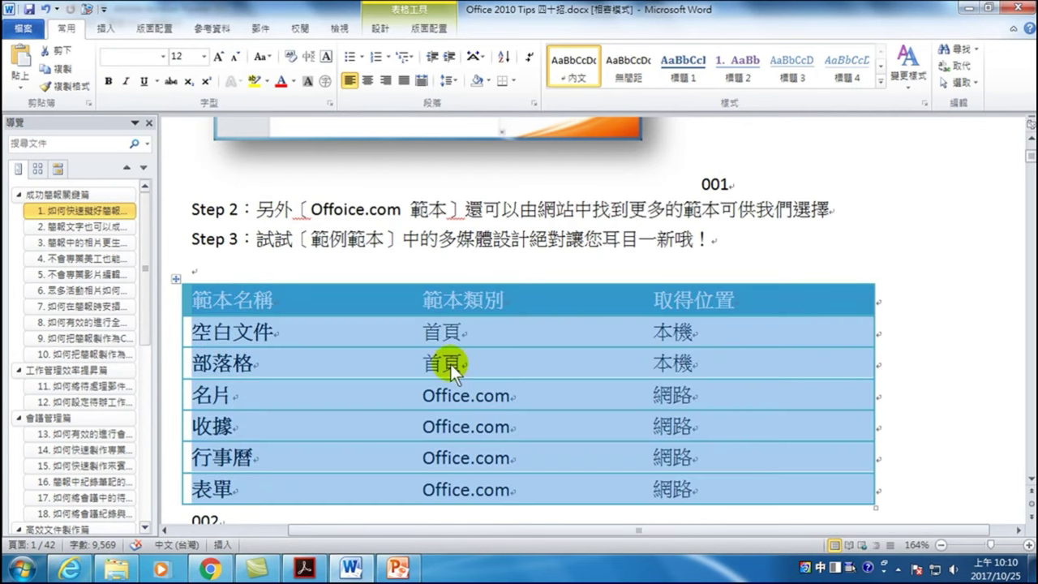
{"action": "left_click", "coordinate": [177, 280]}
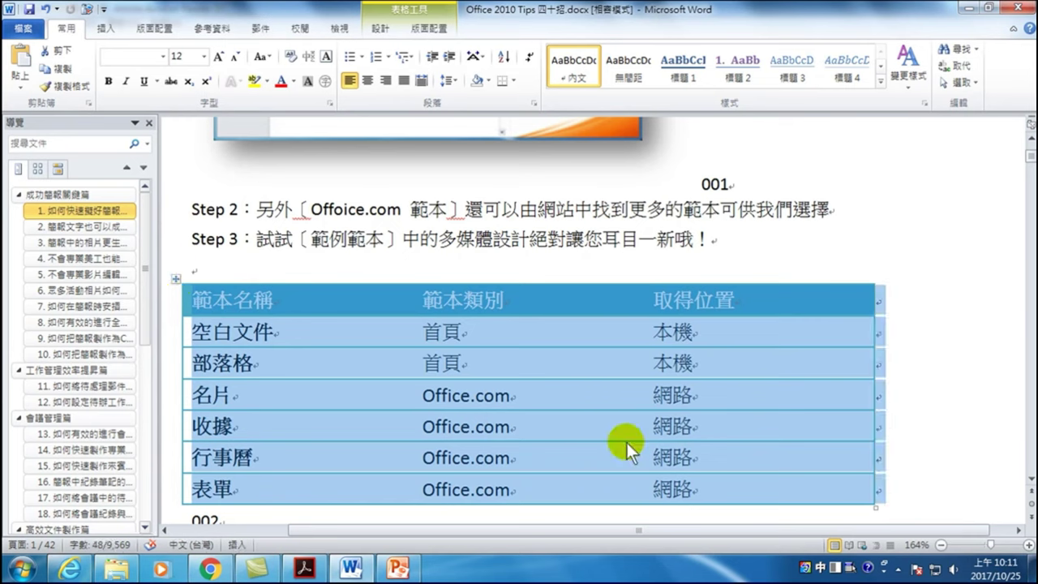
{"action": "right_click", "coordinate": [480, 352]}
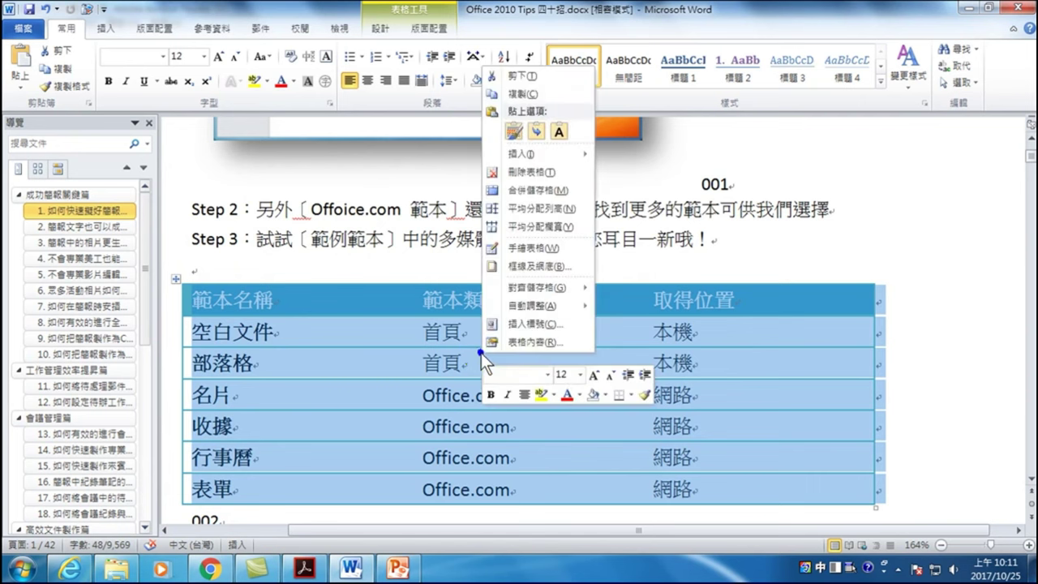
{"action": "left_click", "coordinate": [516, 91]}
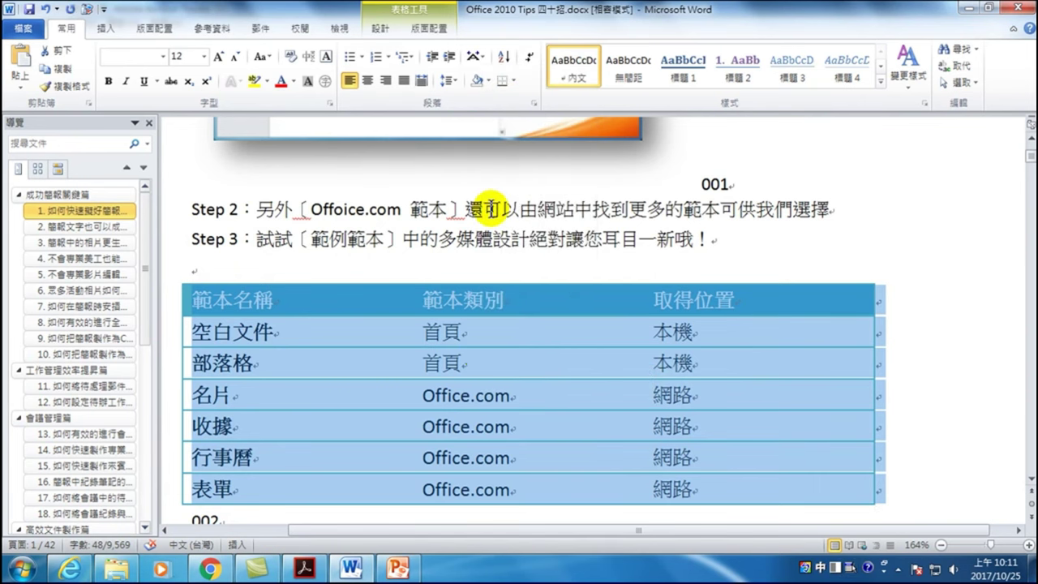
- In PowerPoint, add a new blank slide 8 after slide 7
{"action": "left_click", "coordinate": [389, 572]}
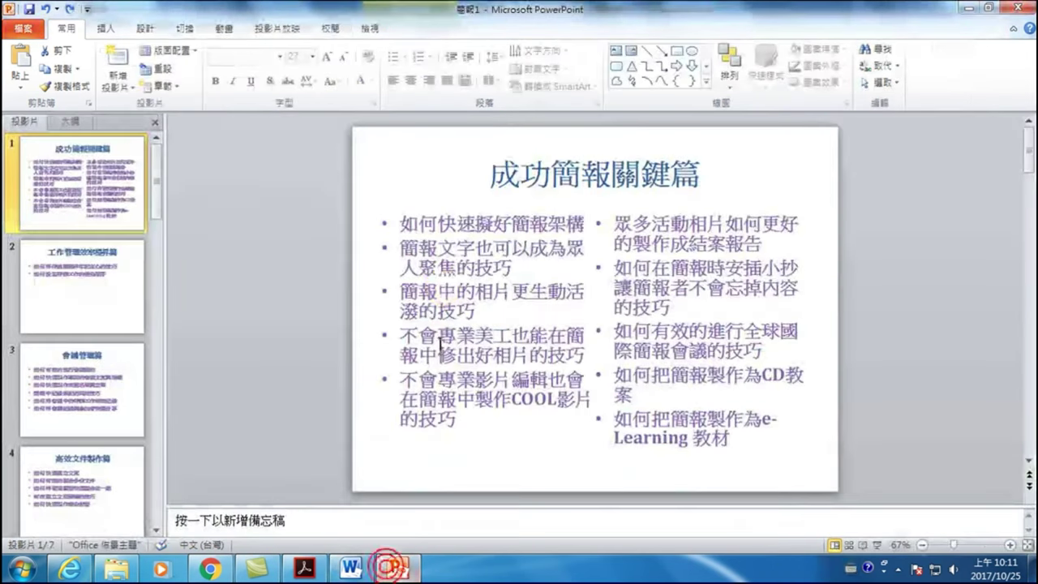
{"action": "scroll", "coordinate": [76, 375], "scroll_direction": "down", "scroll_amount": 5}
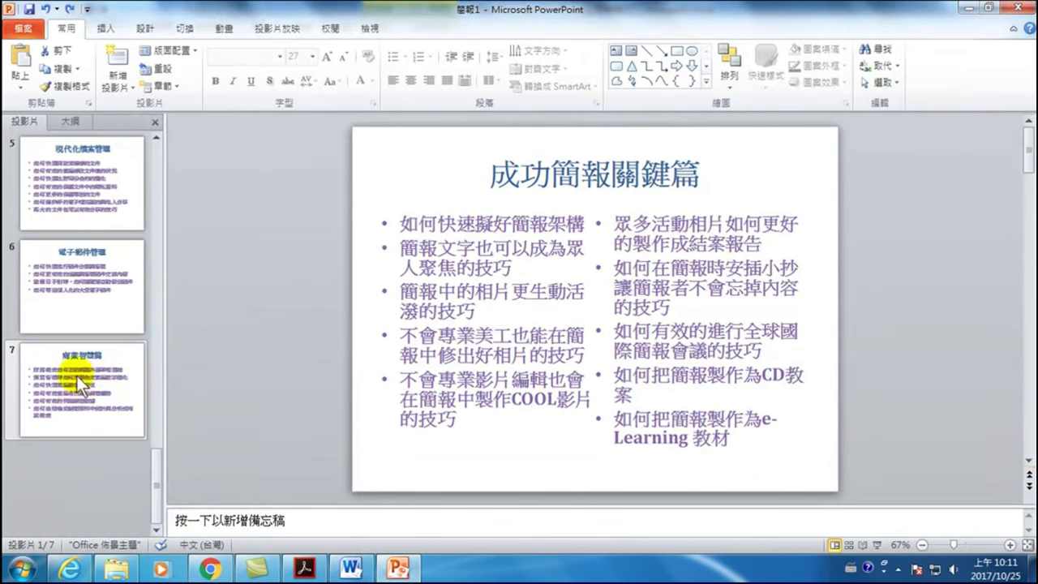
{"action": "left_click", "coordinate": [74, 417]}
{"action": "left_click", "coordinate": [116, 66]}
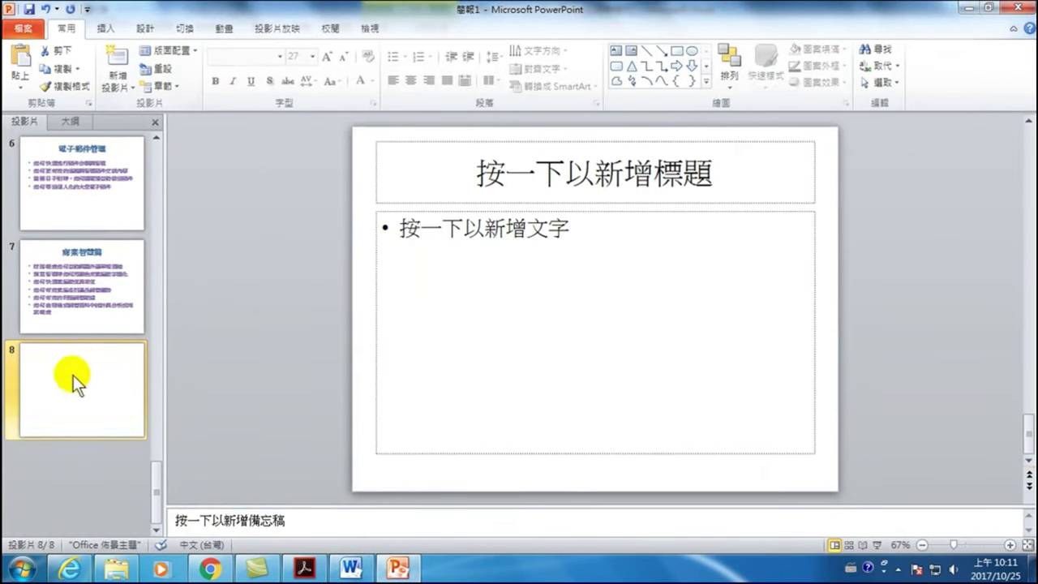
- Activate slide 8's body placeholder and bring up the 選擇性貼上 (Paste Special) options for the copied table
{"action": "right_click", "coordinate": [451, 267]}
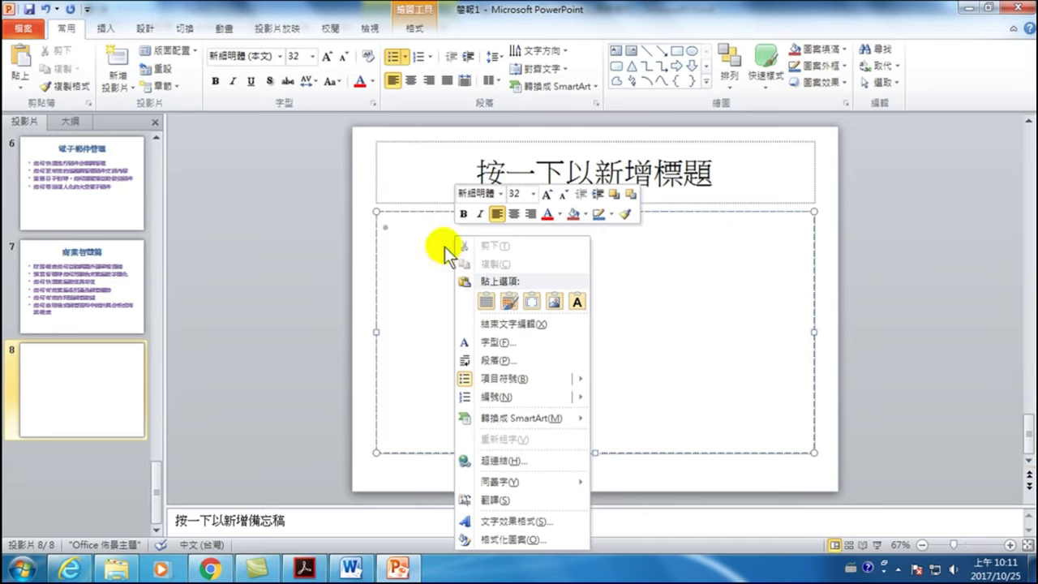
{"action": "left_click", "coordinate": [420, 281]}
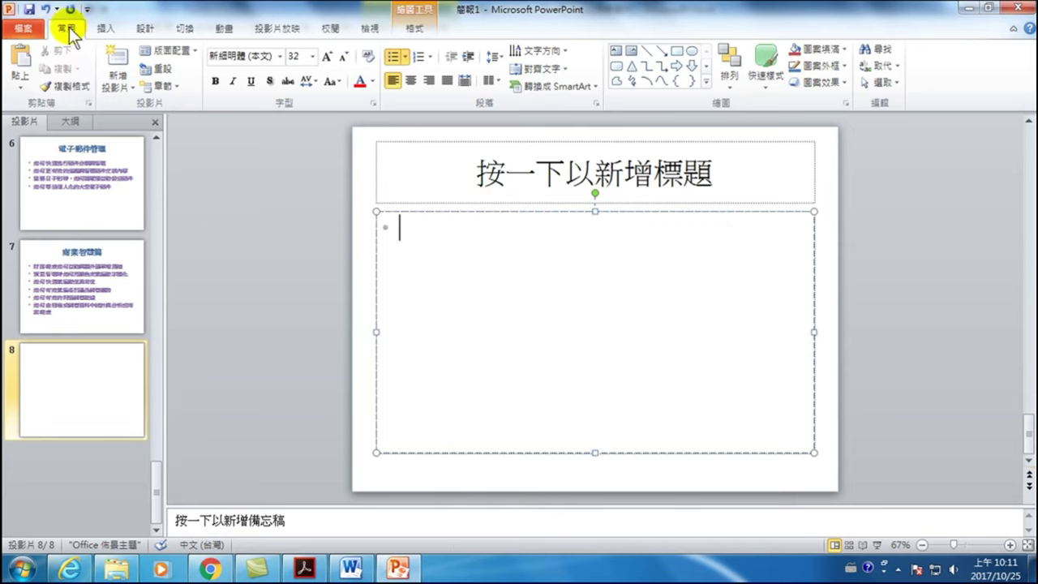
{"action": "left_click", "coordinate": [20, 81]}
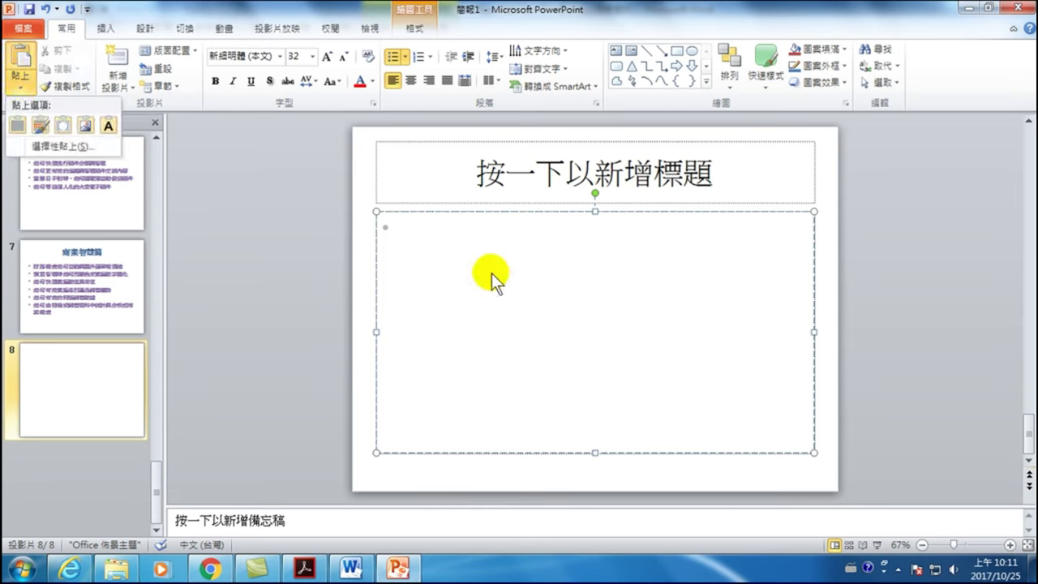
{"action": "key", "text": "ctrl+v"}
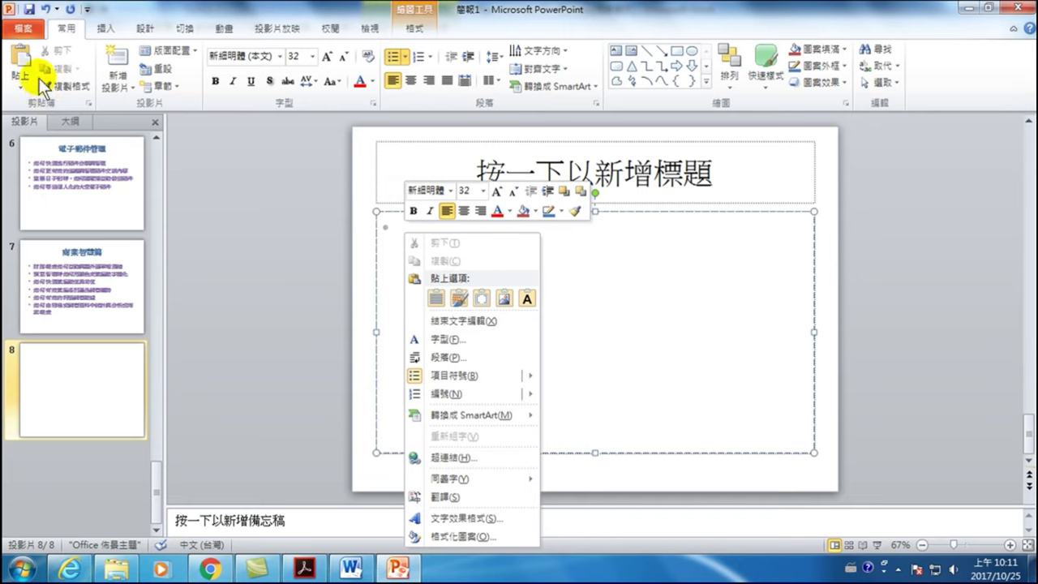
{"action": "left_click", "coordinate": [24, 85]}
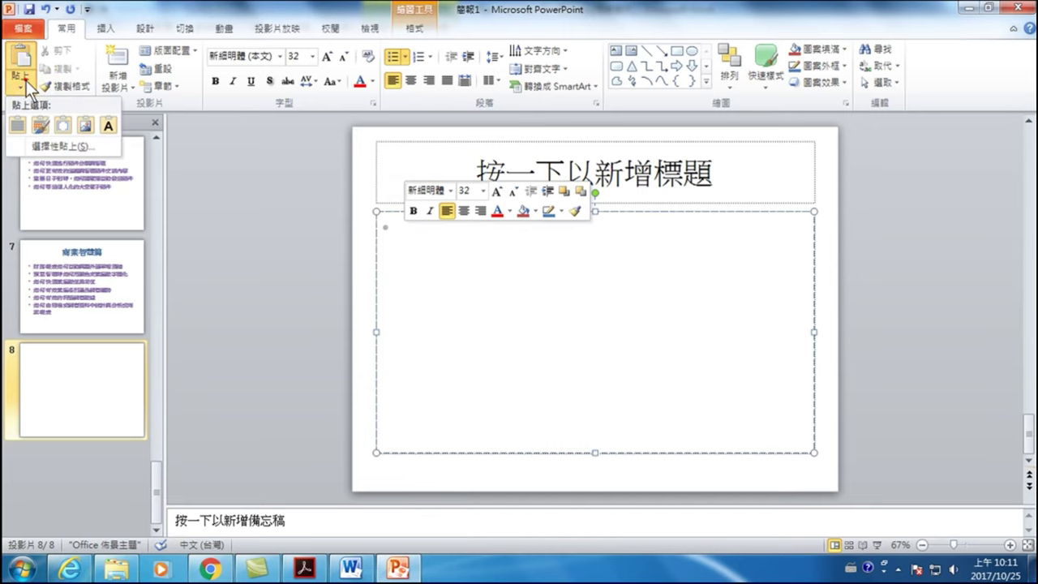
{"action": "left_click", "coordinate": [49, 148]}
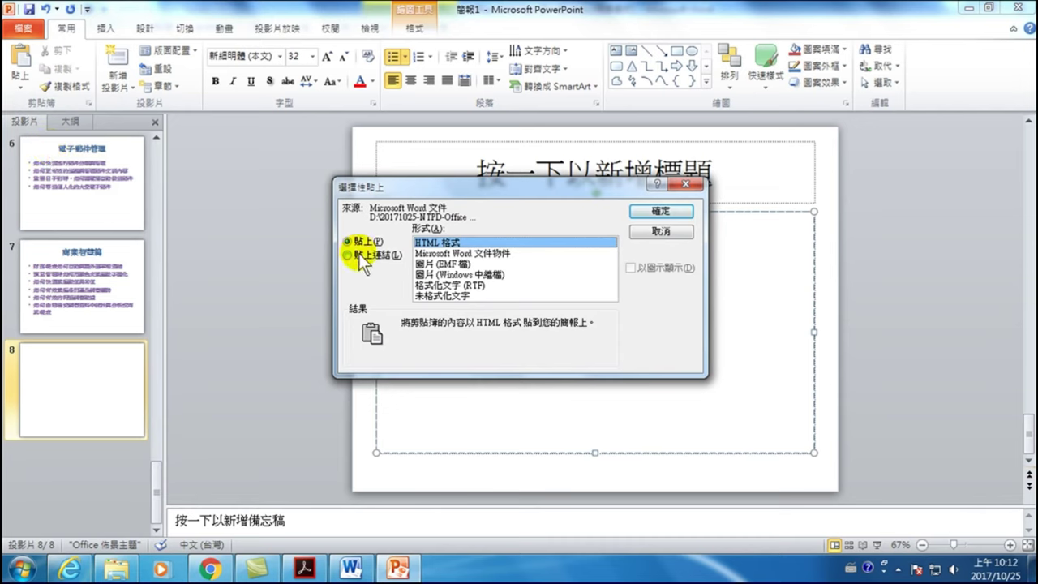
- Paste the Word table as a 貼上連結 Microsoft Word 文件物件, then return to Word
{"action": "left_click", "coordinate": [358, 253]}
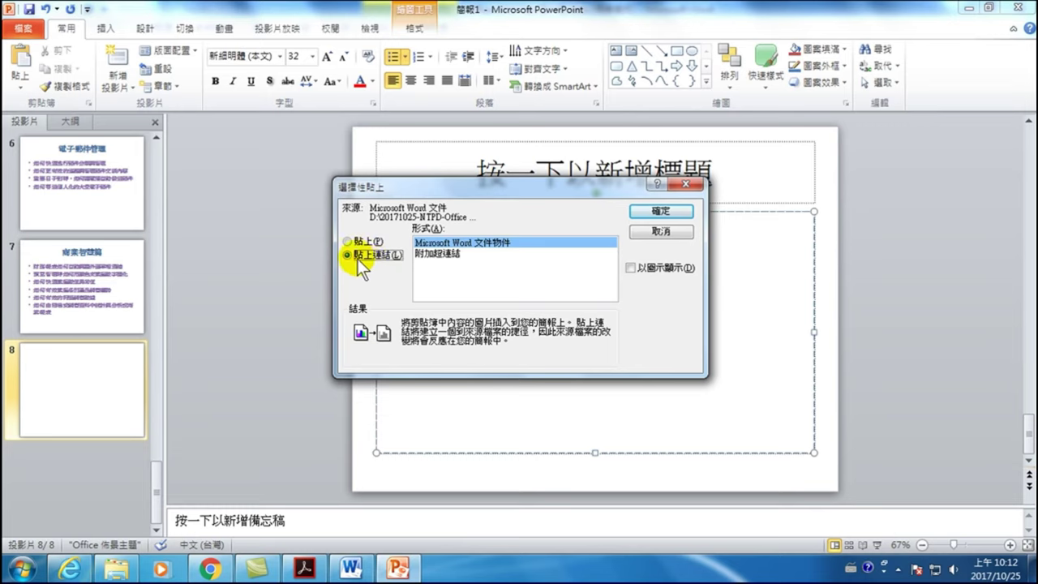
{"action": "left_click", "coordinate": [649, 210]}
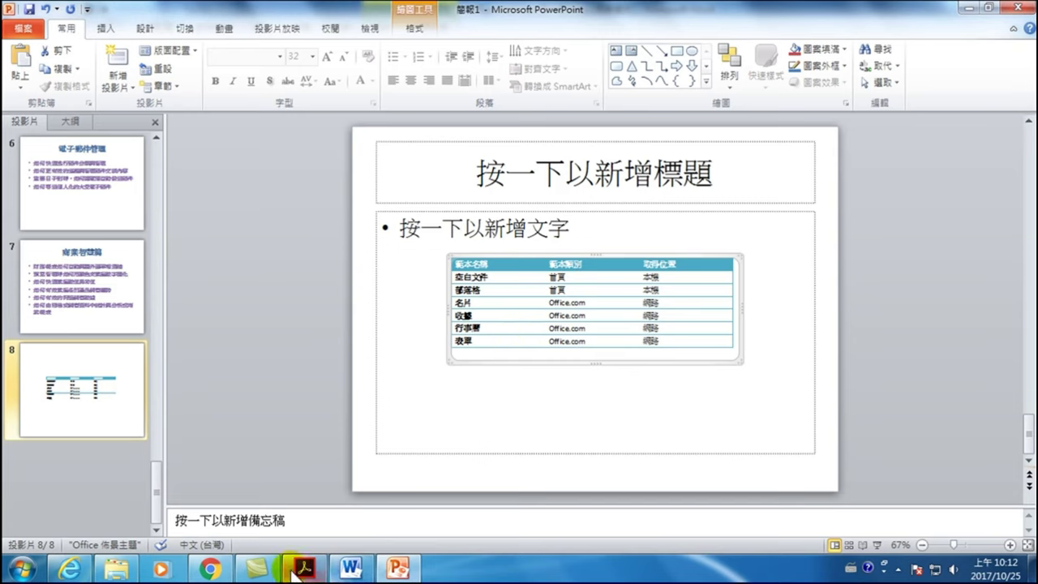
{"action": "left_click", "coordinate": [352, 568]}
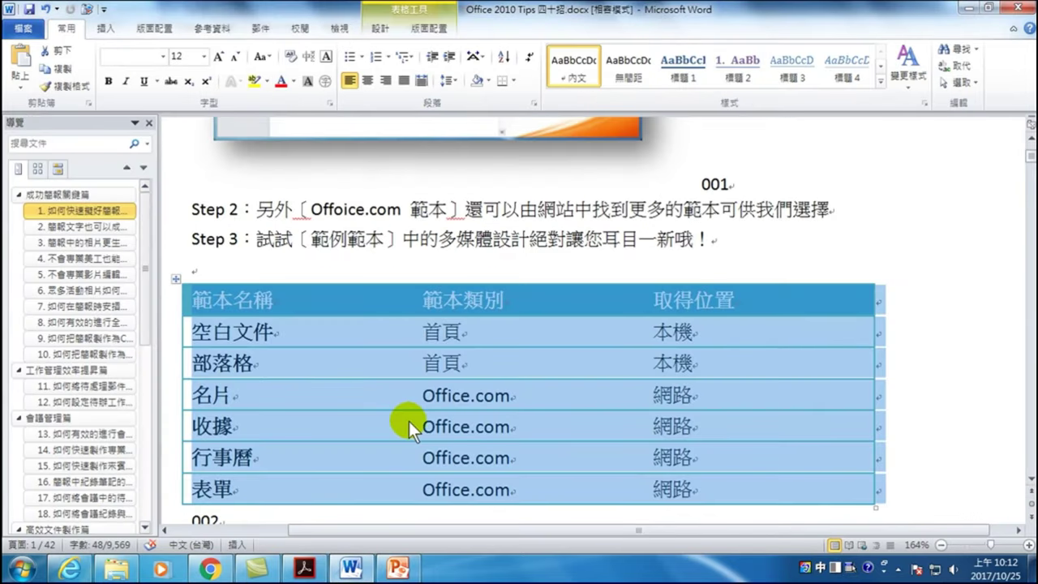
- Append 製作 to the first template name so it reads 空白文件製作, removing the stray backslash and line
{"action": "left_click", "coordinate": [347, 400]}
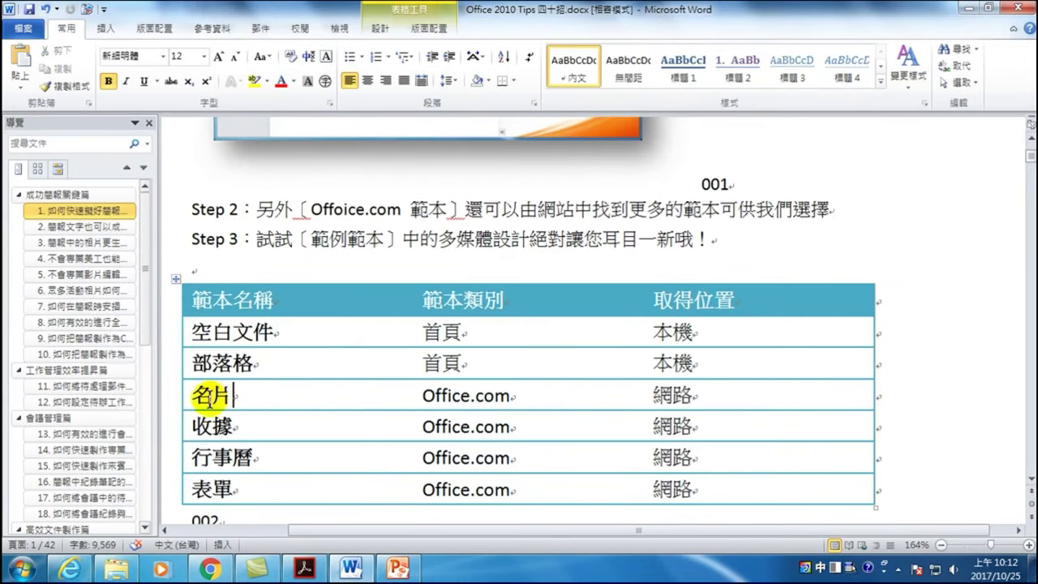
{"action": "left_click", "coordinate": [276, 332]}
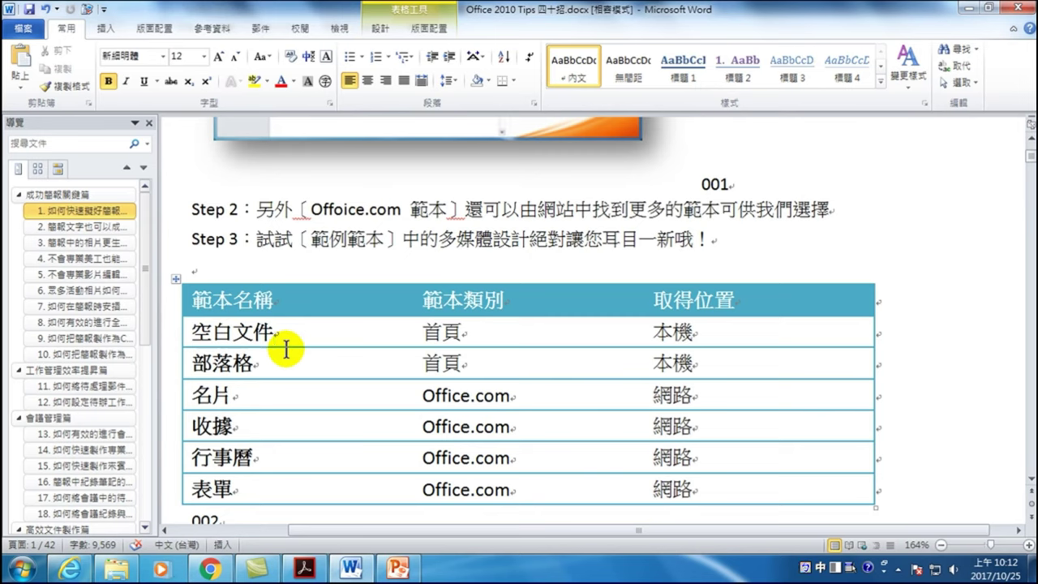
{"action": "type", "text": "製作\\"}
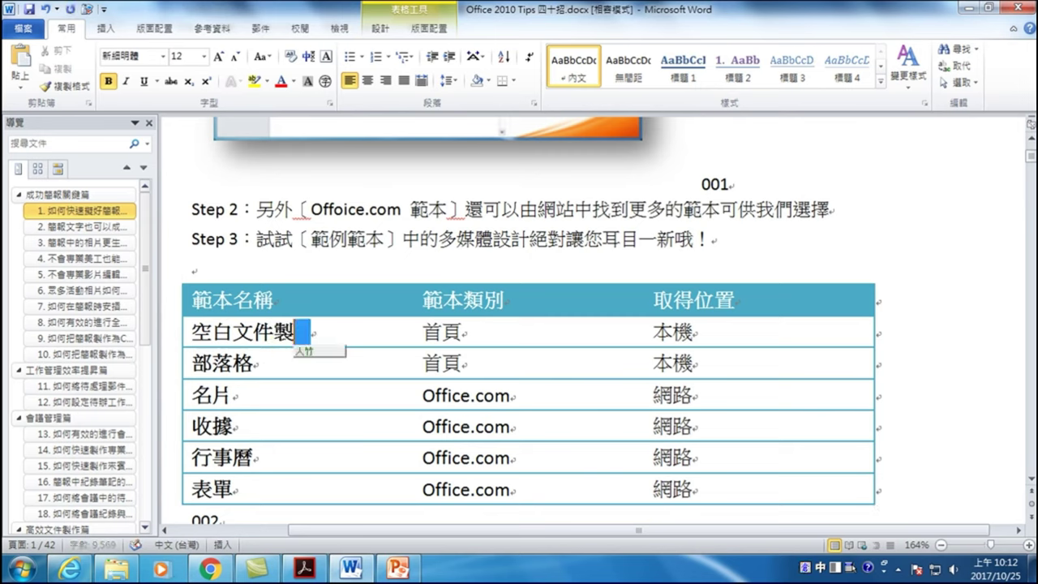
{"action": "key", "text": "Return"}
{"action": "key", "text": "BackSpace"}
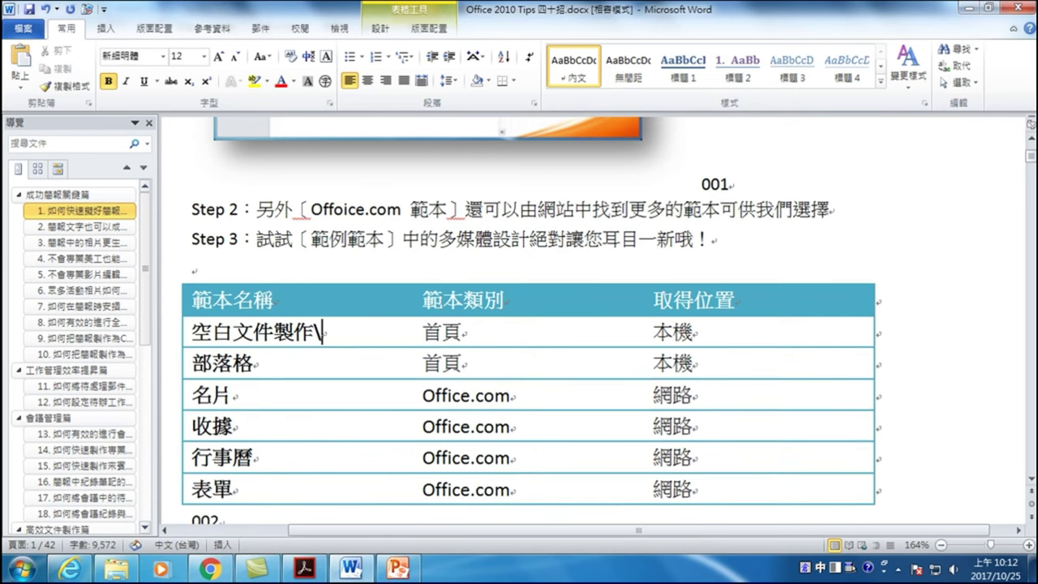
{"action": "key", "text": "BackSpace"}
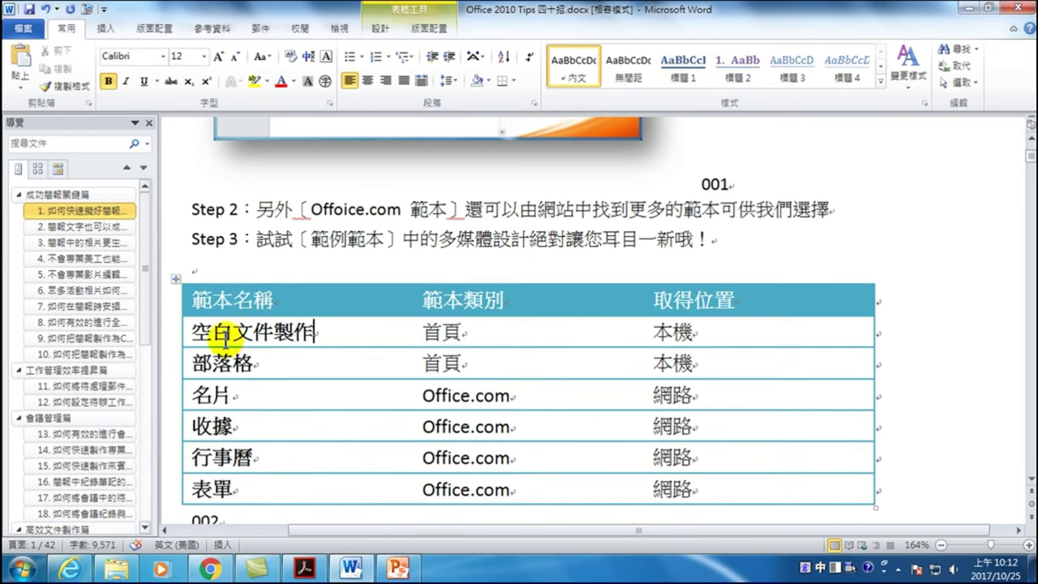
{"action": "left_click", "coordinate": [221, 333]}
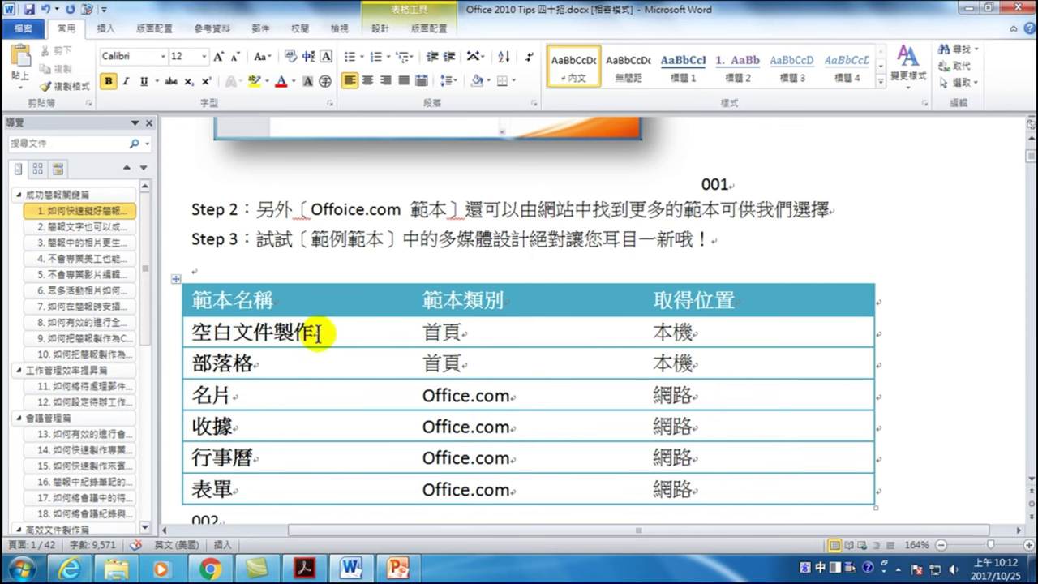
- Switch to PowerPoint to confirm slide 8's linked table shows 空白文件製作
{"action": "left_click", "coordinate": [398, 568]}
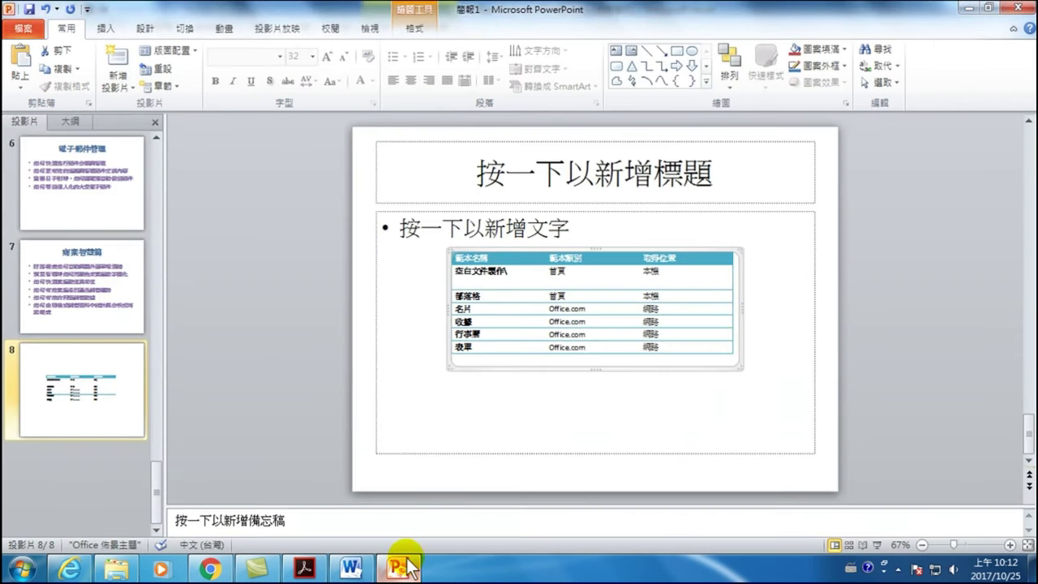